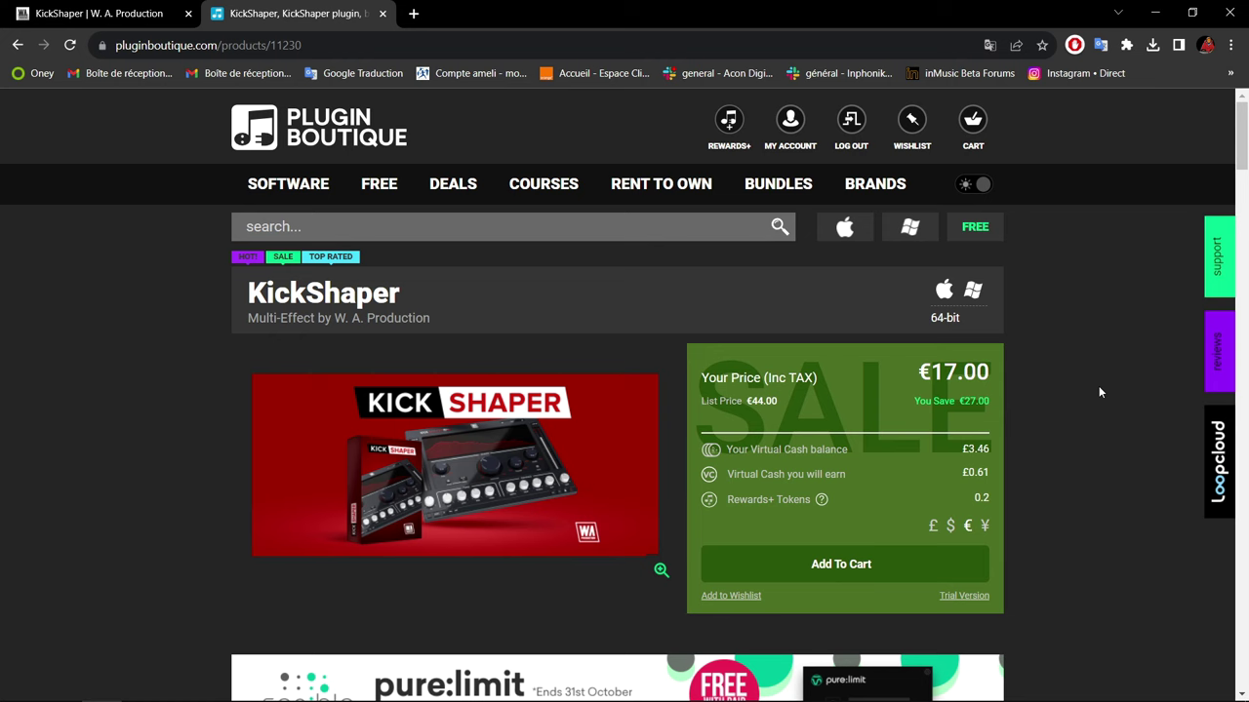
Read through the KickShaper product page, covering the user quotes, plugin overview and feature descriptions
{"action": "scroll", "coordinate": [1100, 391], "scroll_direction": "down", "scroll_amount": 9}
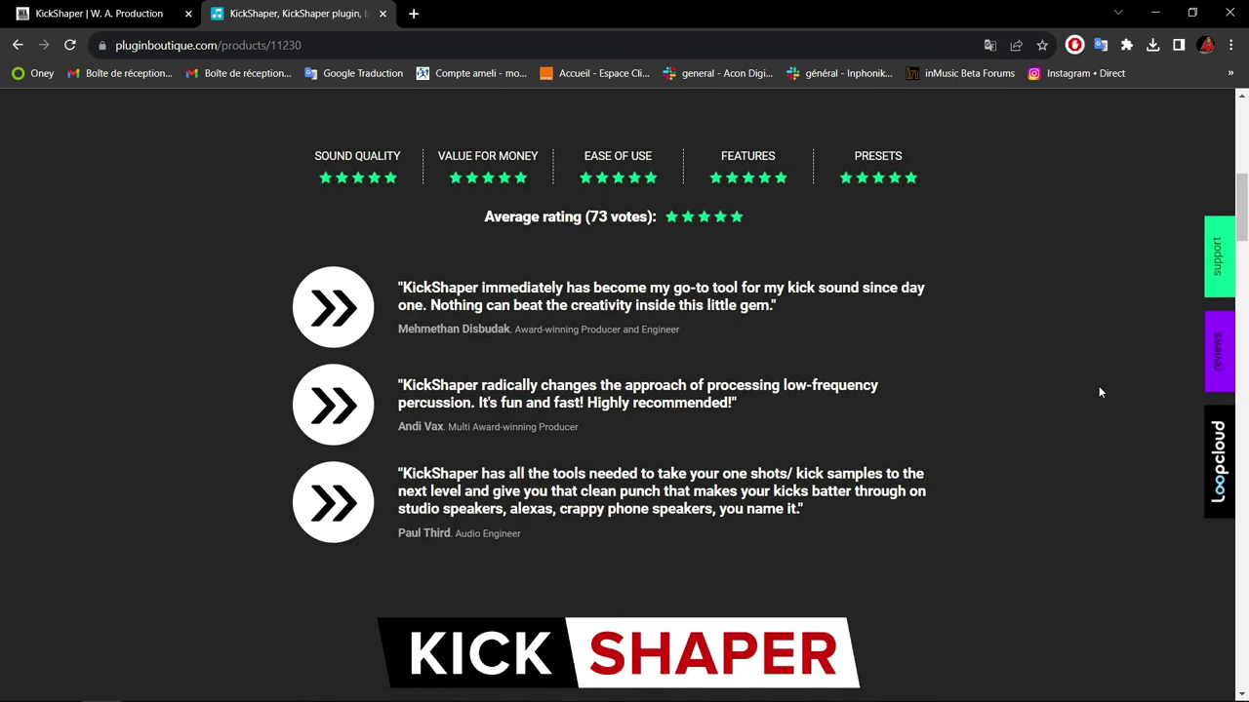
{"action": "scroll", "coordinate": [1100, 391], "scroll_direction": "down", "scroll_amount": 8}
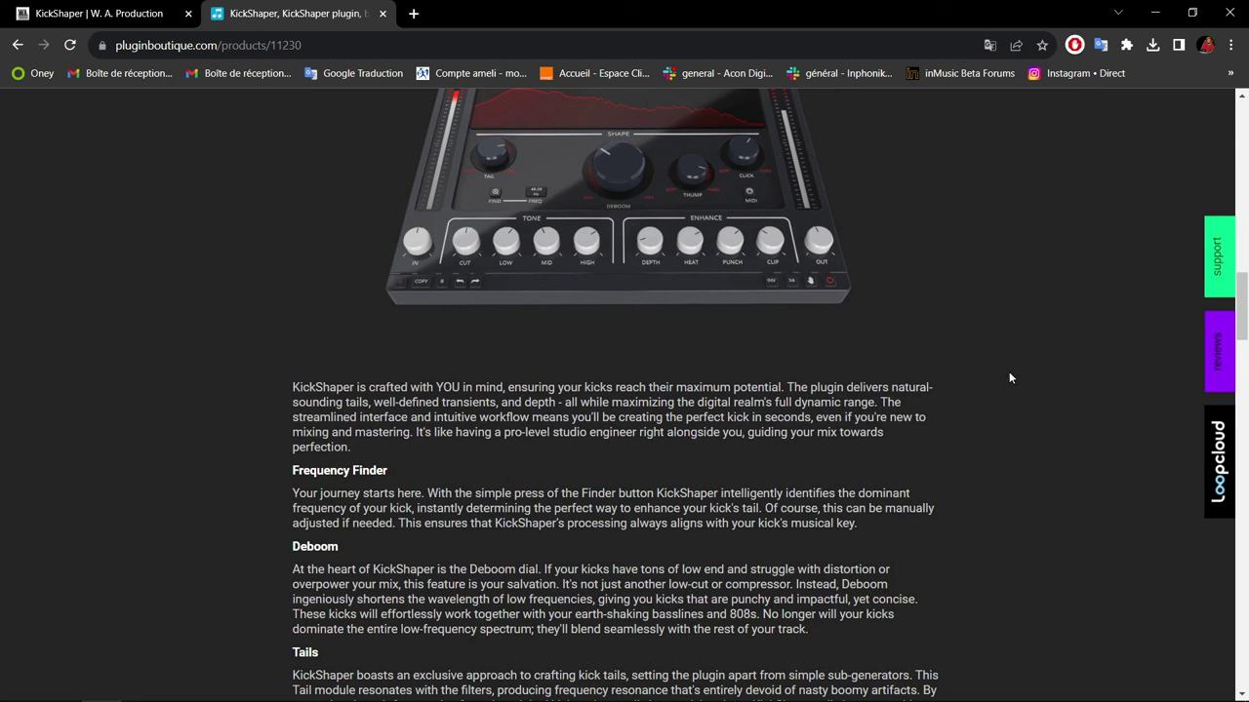
{"action": "scroll", "coordinate": [1041, 342], "scroll_direction": "down", "scroll_amount": 2}
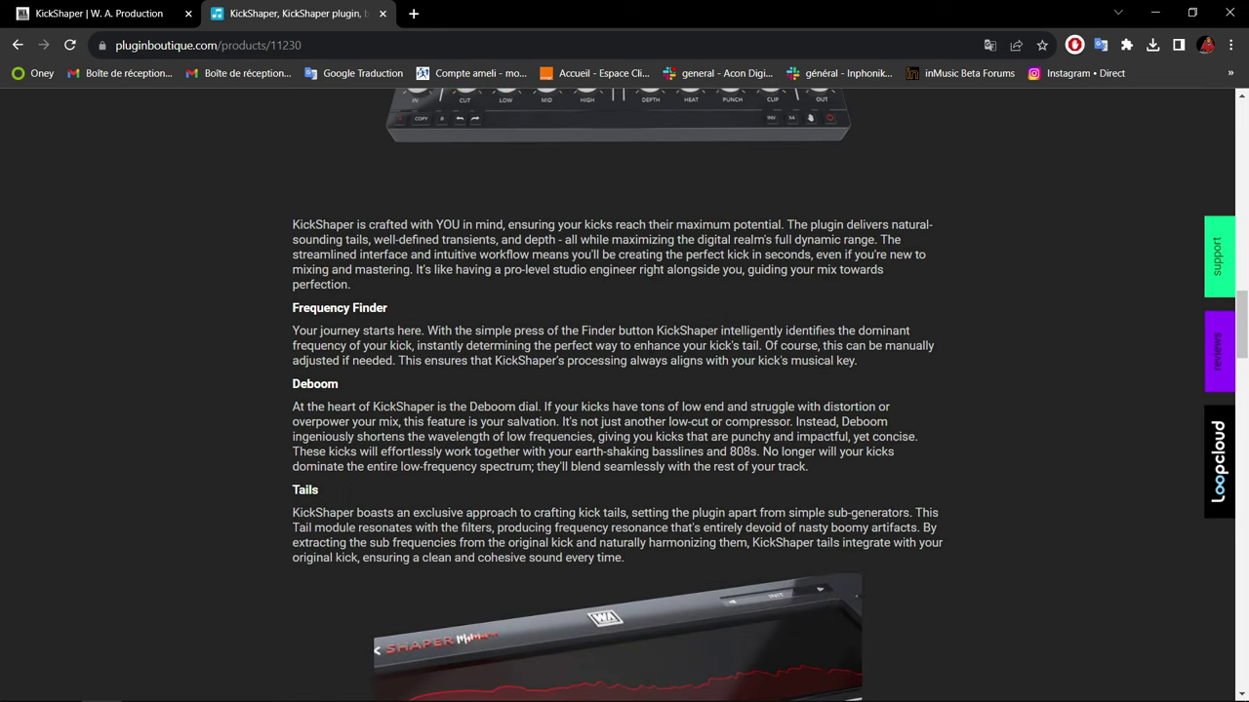
{"action": "scroll", "coordinate": [1101, 529], "scroll_direction": "up", "scroll_amount": 10}
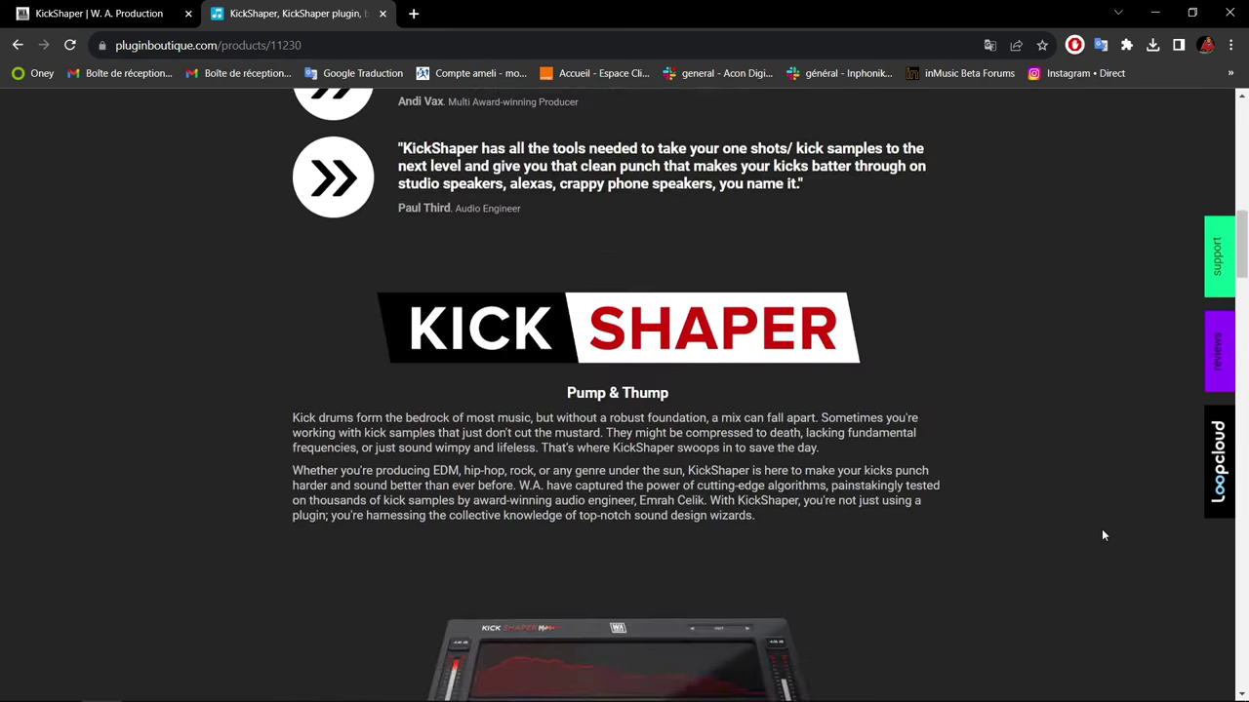
{"action": "scroll", "coordinate": [1103, 535], "scroll_direction": "up", "scroll_amount": 5}
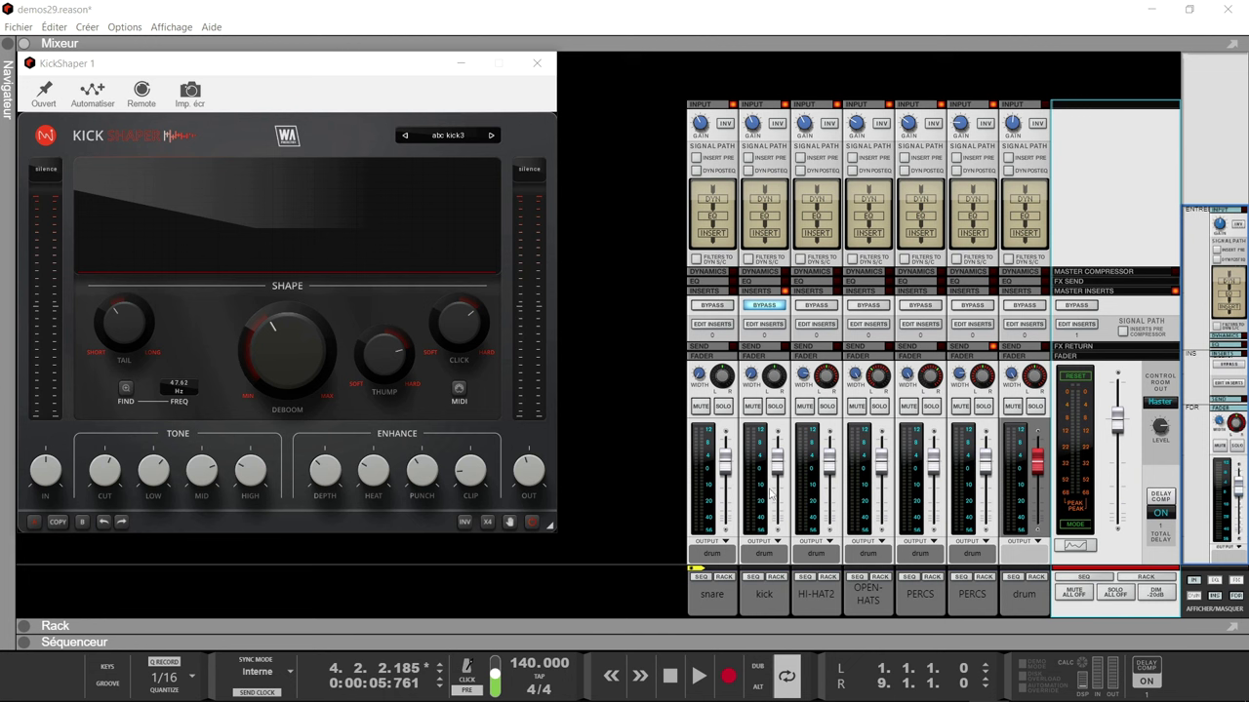
Switch to Reason, view the sequencer tracks, and return to the mixer with the KickShaper window clear of the channel strips
{"action": "left_click", "coordinate": [626, 434]}
{"action": "key", "text": "F7"}
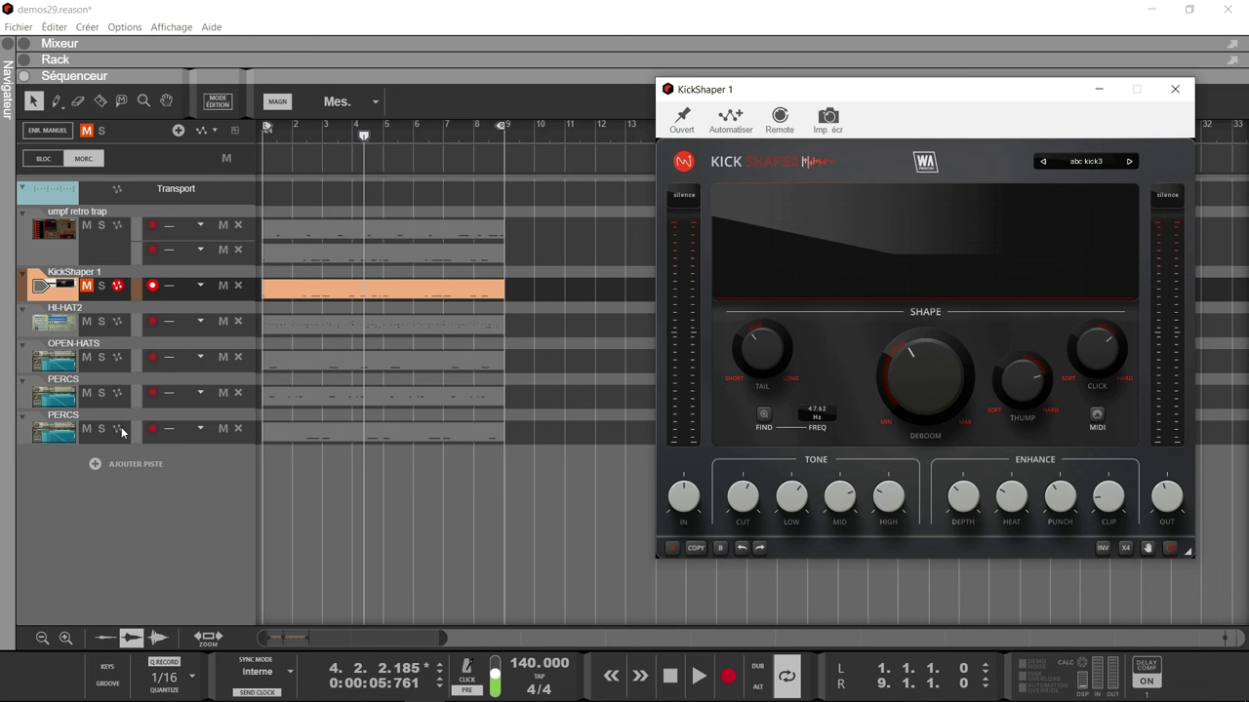
{"action": "key", "text": "F5"}
{"action": "left_click_drag", "start_coordinate": [933, 92], "coordinate": [295, 74]}
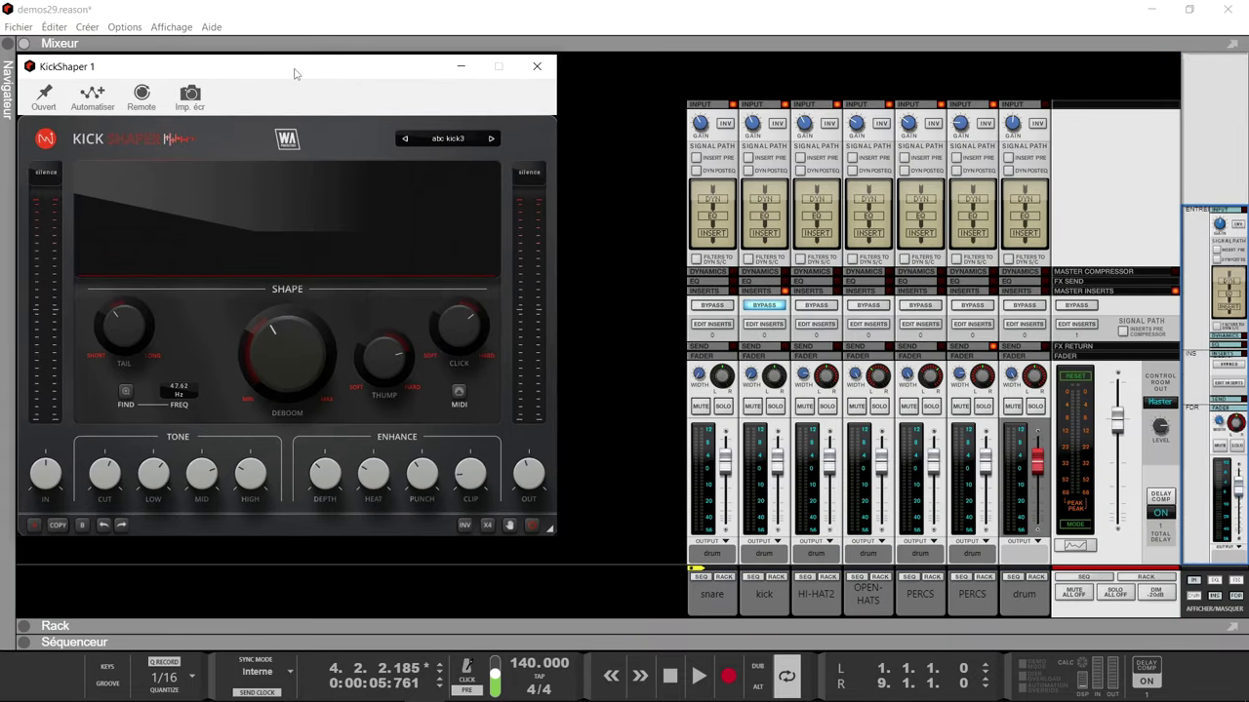
Play the drum loop from the start with the kick channel's insert effects bypassed
{"action": "key", "text": "shift+Return"}
{"action": "key", "text": "space"}
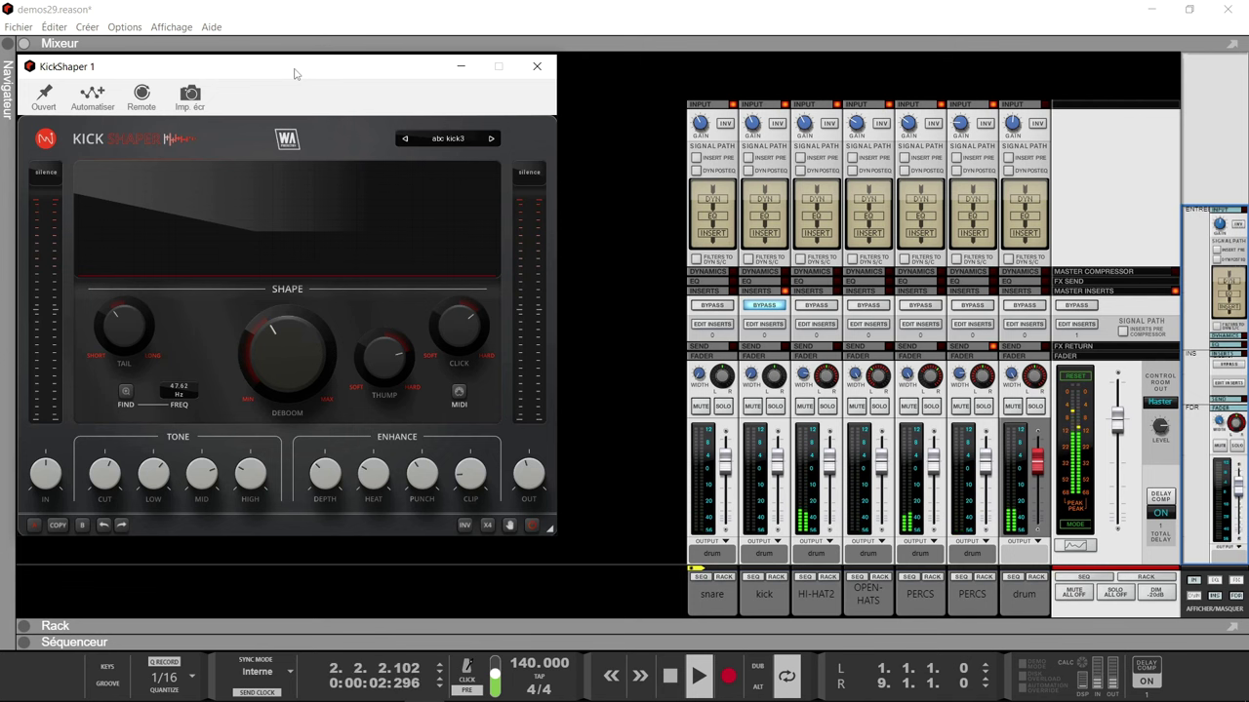
{"action": "key", "text": "space"}
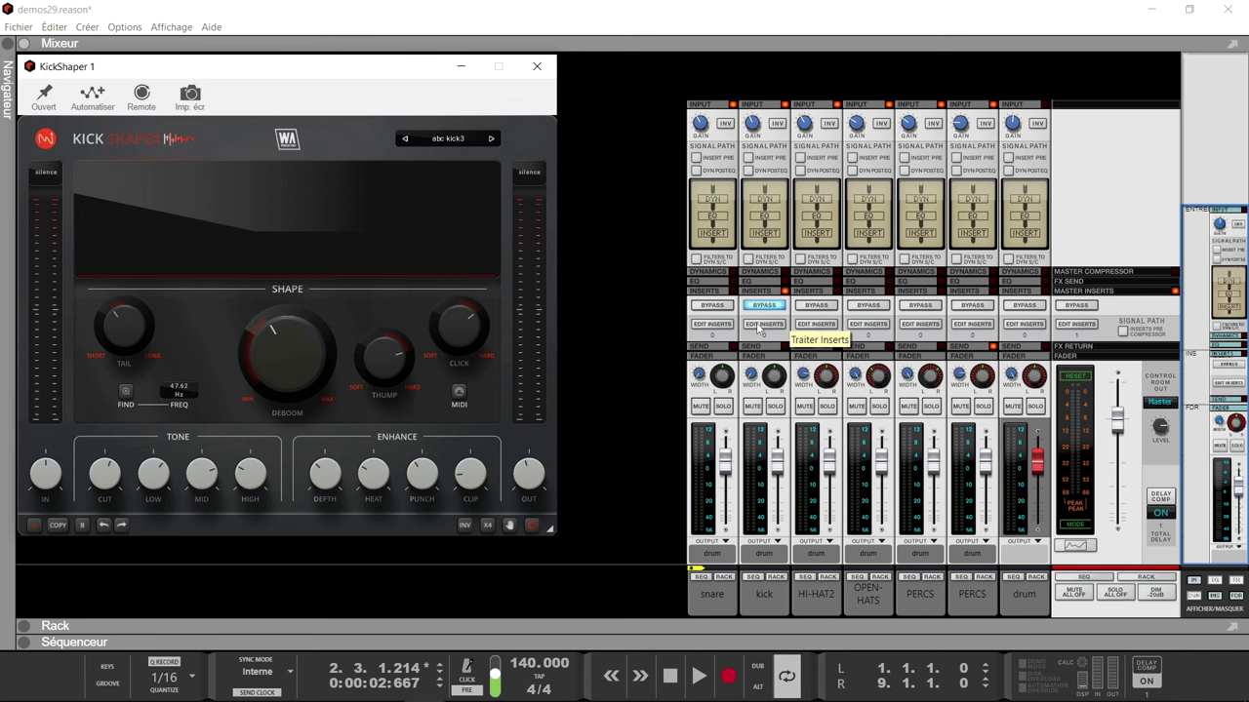
{"action": "key", "text": "KP_0"}
{"action": "key", "text": "space"}
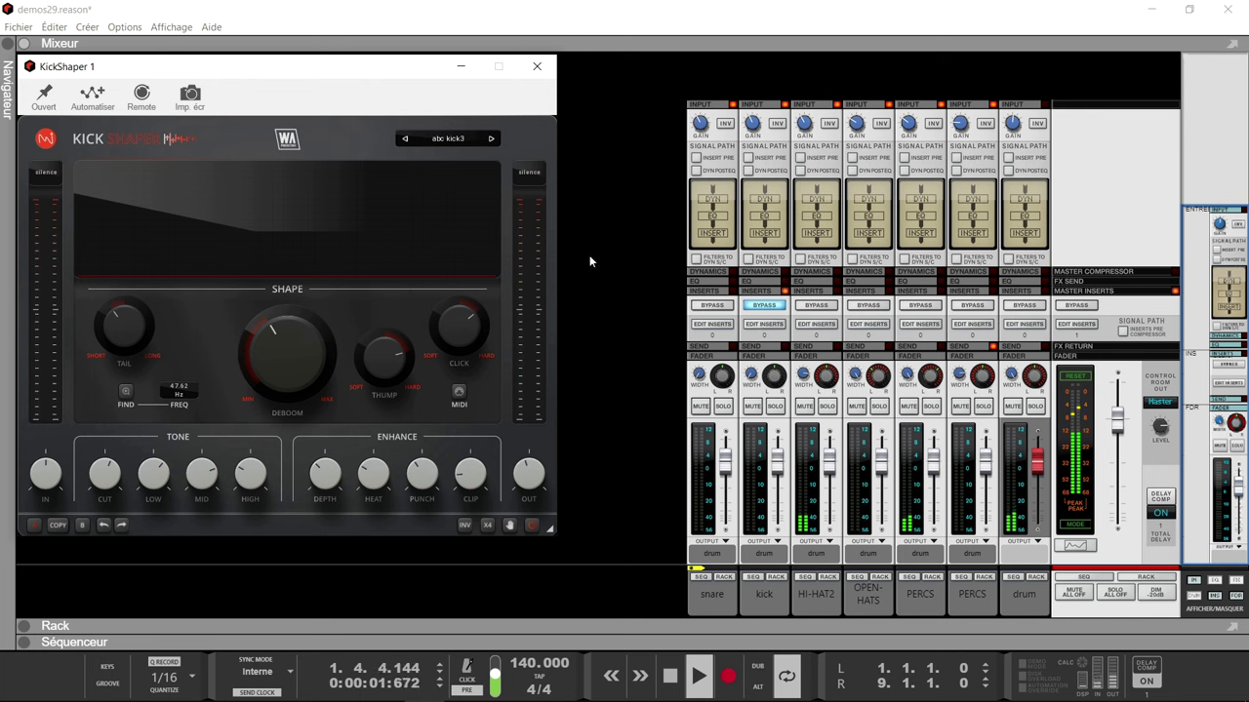
Compare the kick with and without its insert effects during playback, leaving the kick channel's insert bypass off
{"action": "left_click", "coordinate": [766, 310]}
{"action": "left_click", "coordinate": [775, 310]}
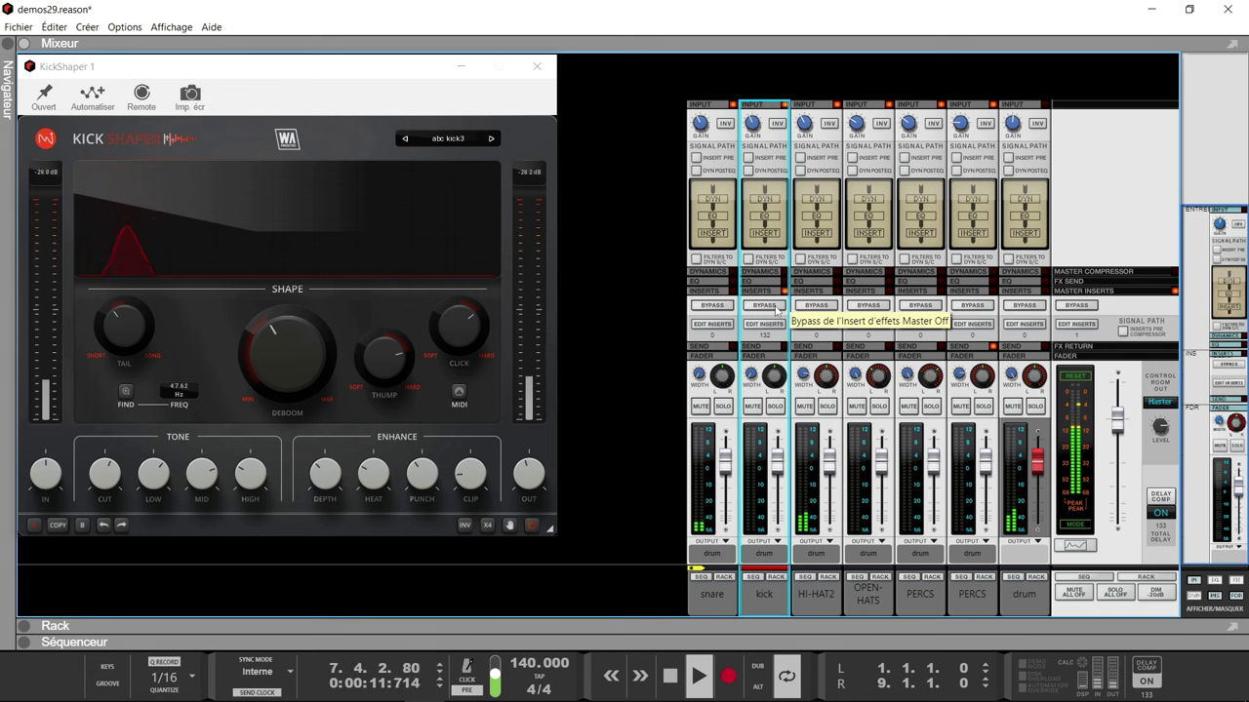
{"action": "left_click", "coordinate": [774, 307]}
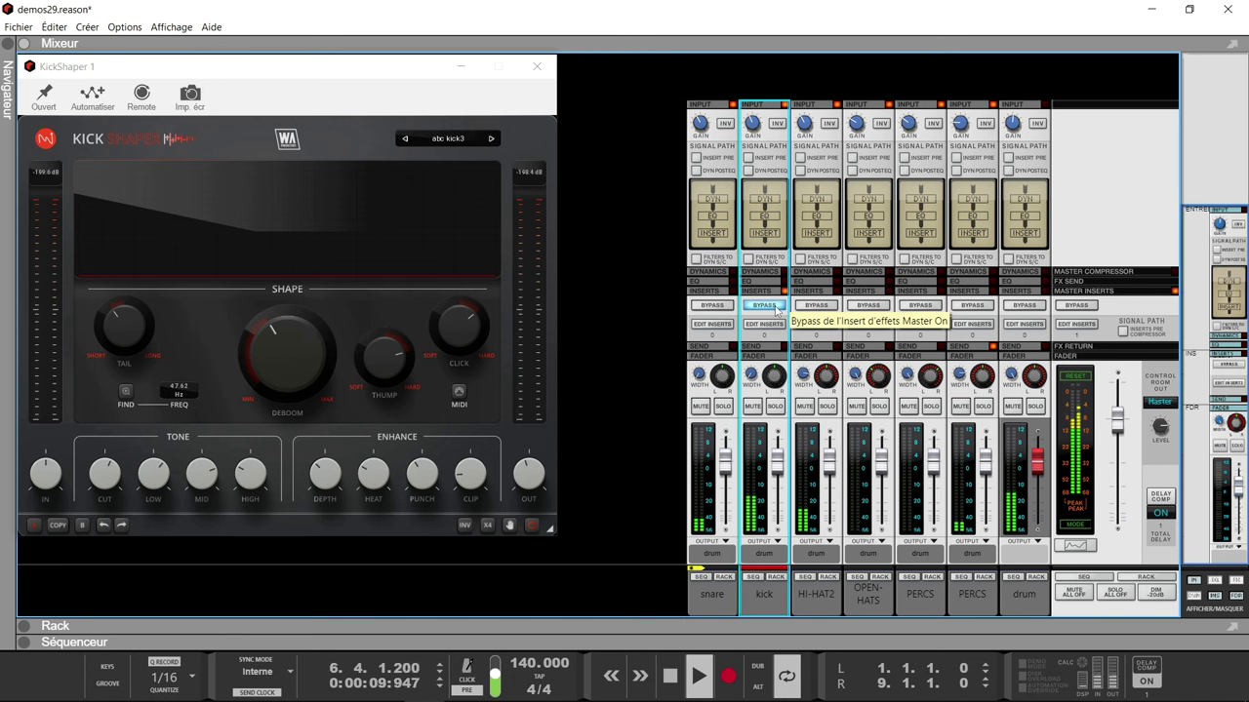
{"action": "left_click", "coordinate": [775, 310]}
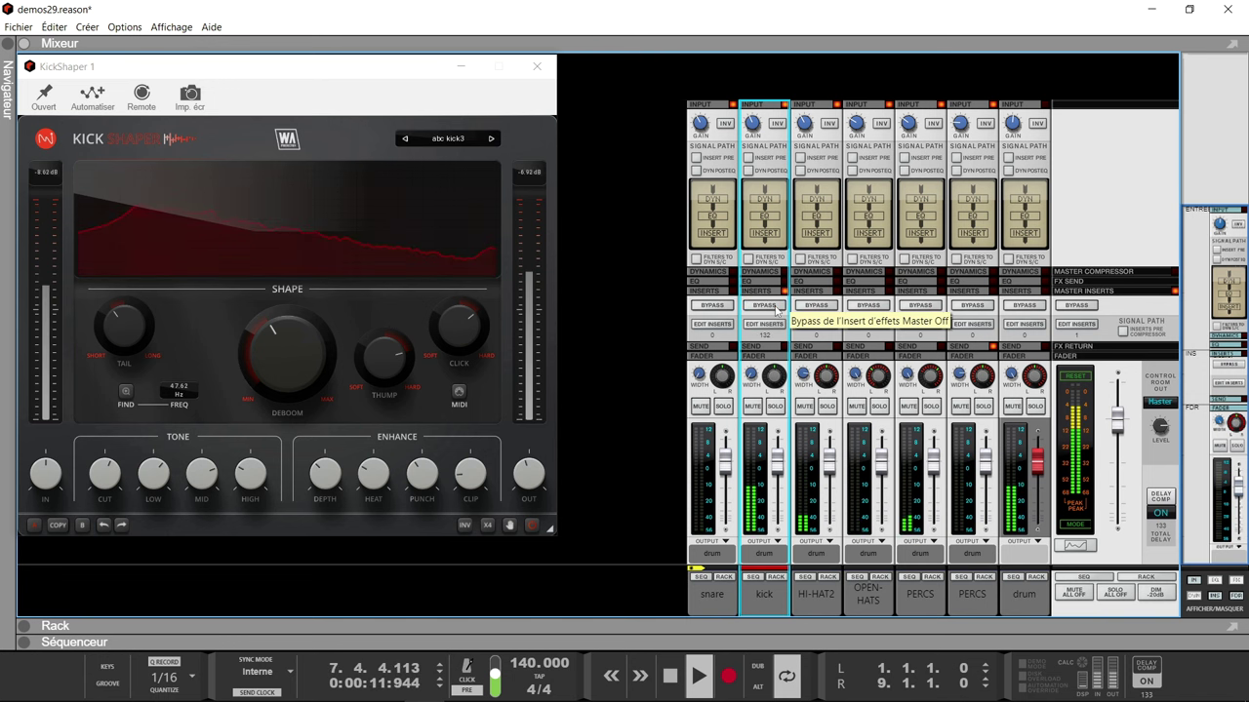
Move the KickShaper window beside the mixer strips and browse the presets in its Root folder without loading one
{"action": "left_click", "coordinate": [320, 65]}
{"action": "left_click_drag", "start_coordinate": [320, 65], "coordinate": [444, 108]}
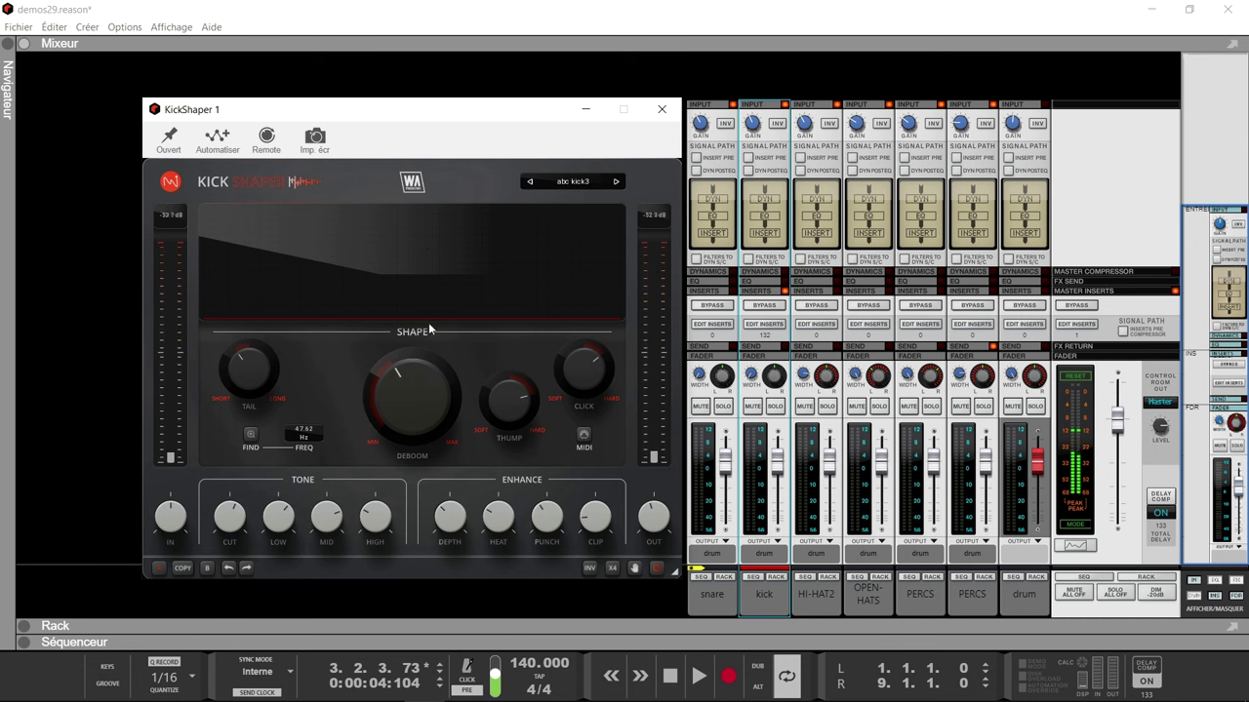
{"action": "left_click", "coordinate": [548, 185]}
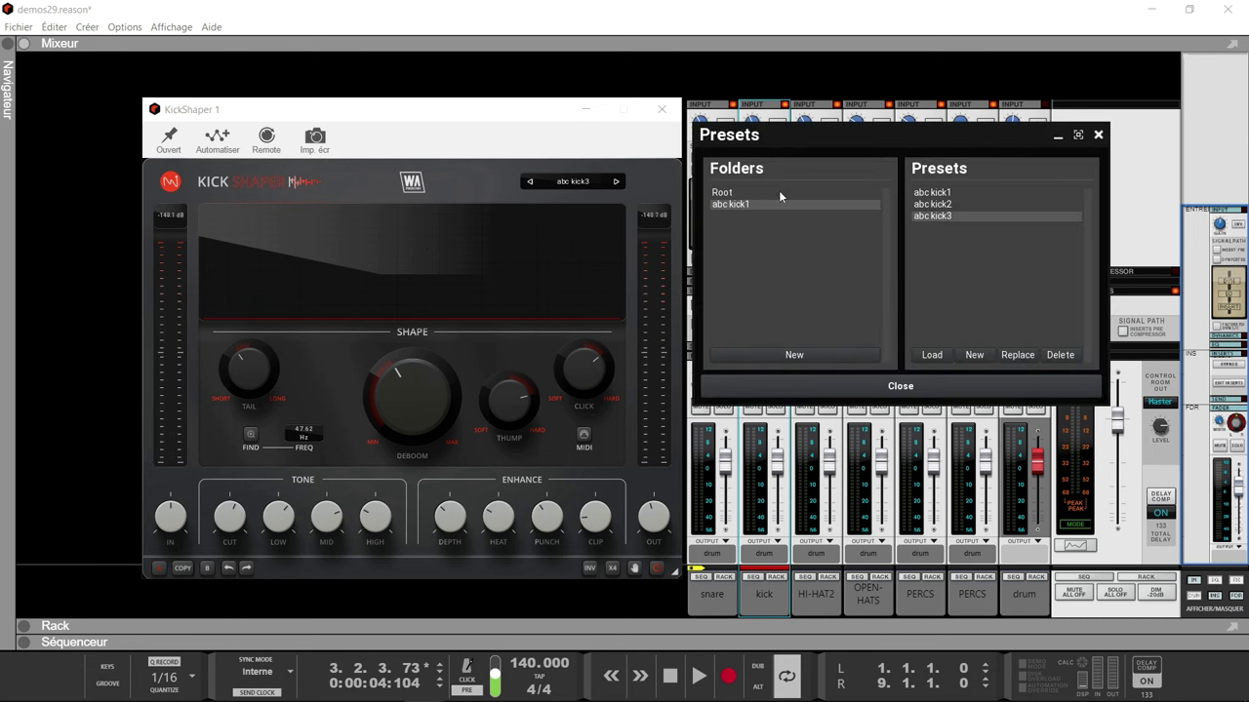
{"action": "left_click", "coordinate": [751, 191]}
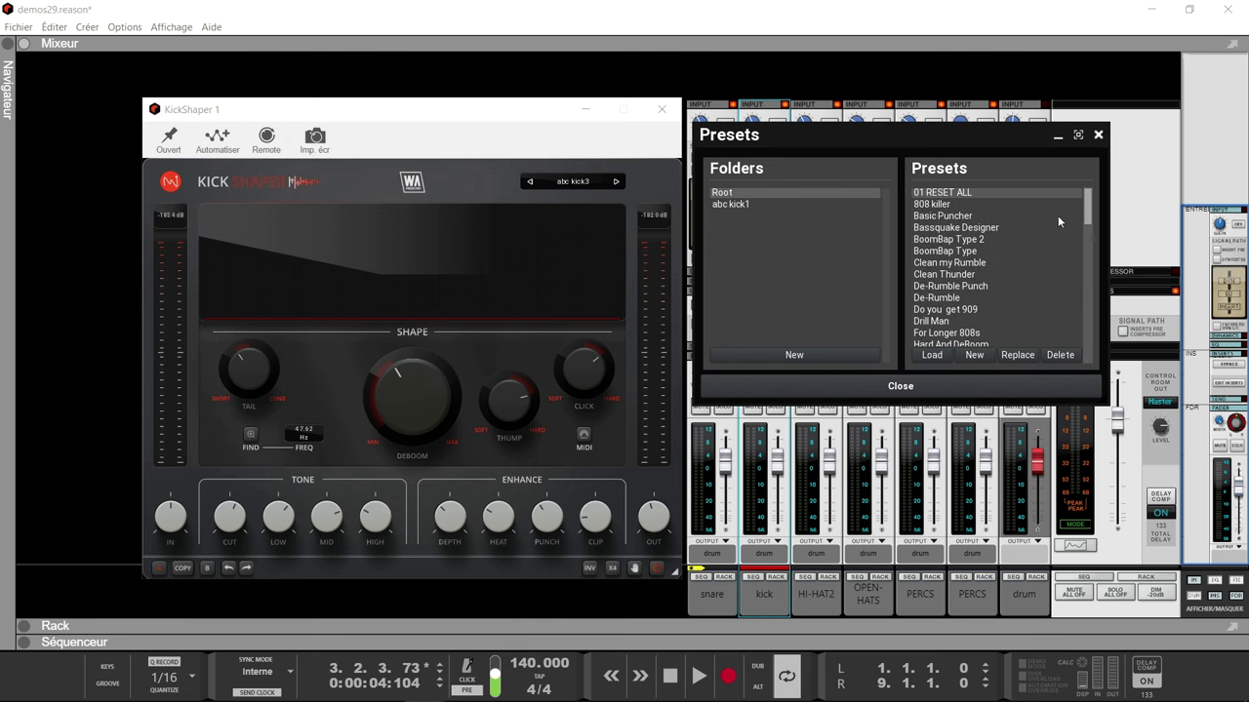
{"action": "left_click_drag", "start_coordinate": [1086, 203], "coordinate": [1059, 189]}
{"action": "left_click", "coordinate": [1098, 135]}
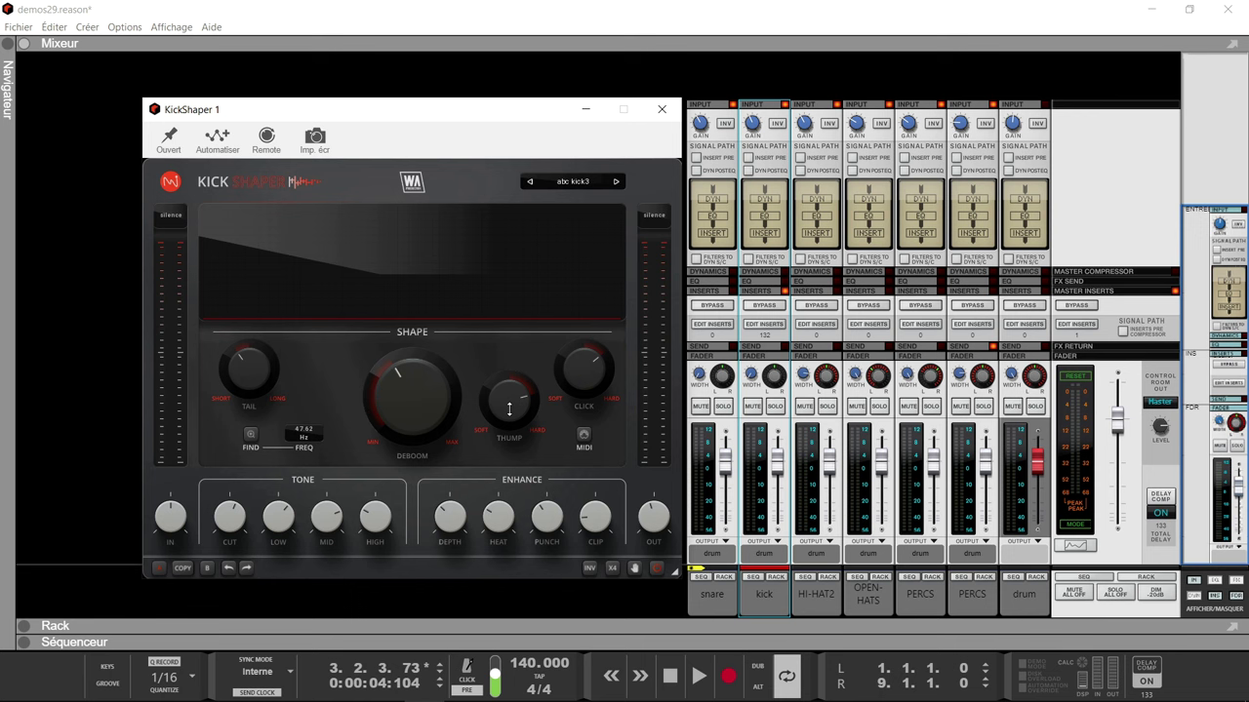
Adjust KickShaper's Thump and Click knobs slightly and try its MIDI control
{"action": "mouse_move", "coordinate": [508, 409]}
{"action": "left_mouse_down"}
{"action": "mouse_move", "coordinate": [509, 468]}
{"action": "mouse_move", "coordinate": [508, 409]}
{"action": "left_mouse_up"}
{"action": "mouse_move", "coordinate": [583, 385]}
{"action": "left_mouse_down"}
{"action": "mouse_move", "coordinate": [583, 404]}
{"action": "mouse_move", "coordinate": [583, 373]}
{"action": "left_mouse_up"}
{"action": "left_click", "coordinate": [584, 436]}
Play the drum loop from the start and solo the kick channel
{"action": "key", "text": "shift+Return"}
{"action": "key", "text": "space"}
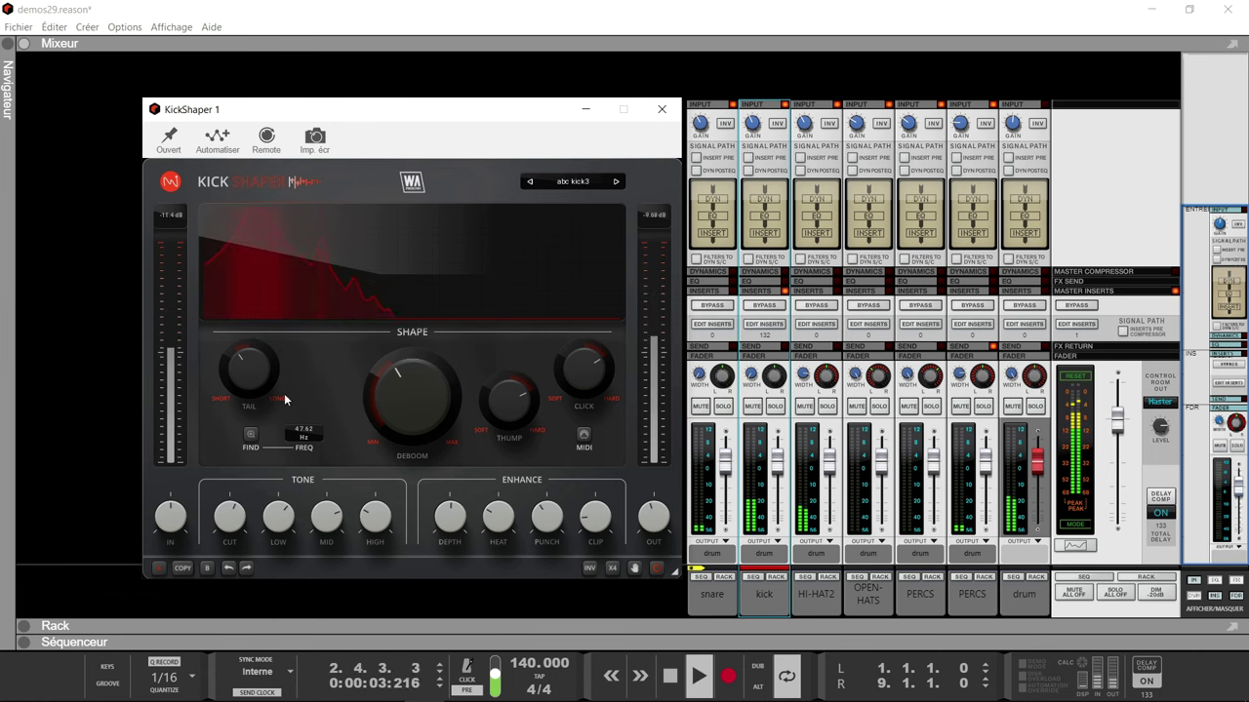
{"action": "left_click", "coordinate": [775, 406]}
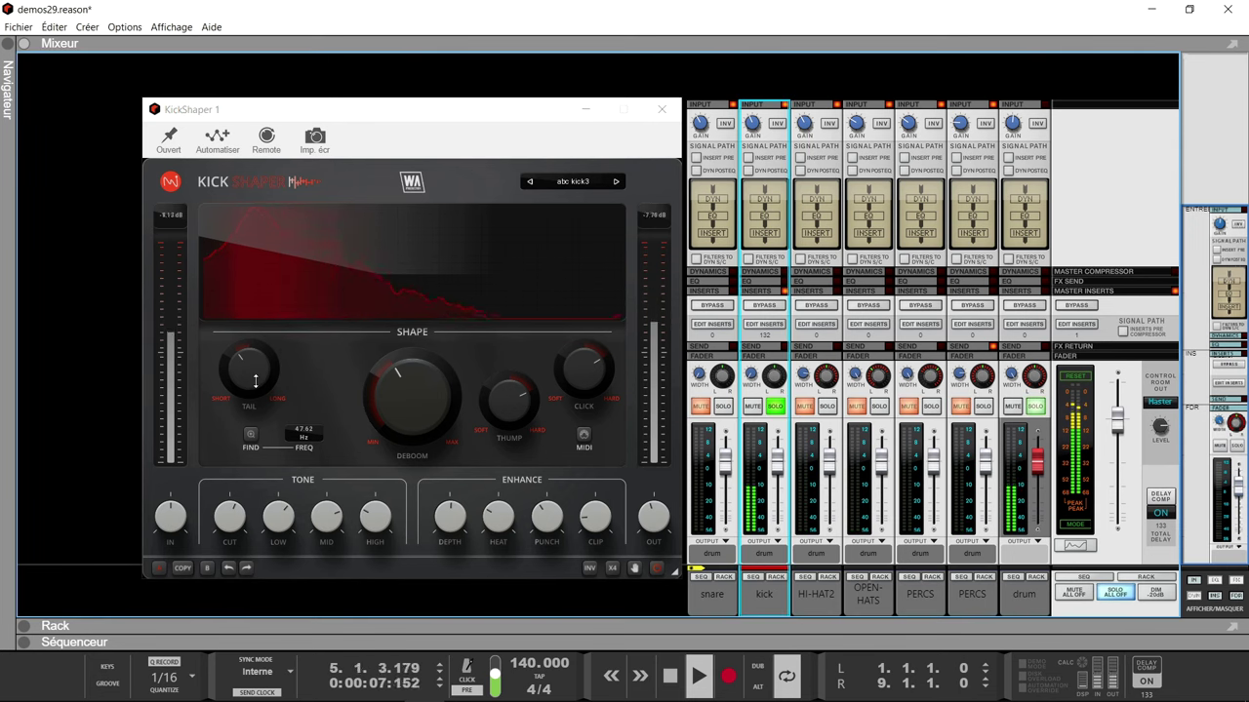
Shape the soloed kick by ear with KickShaper's Tail, Deboom, Click and Thump knobs, and take the kick channel out of solo
{"action": "left_click_drag", "start_coordinate": [255, 381], "coordinate": [256, 283]}
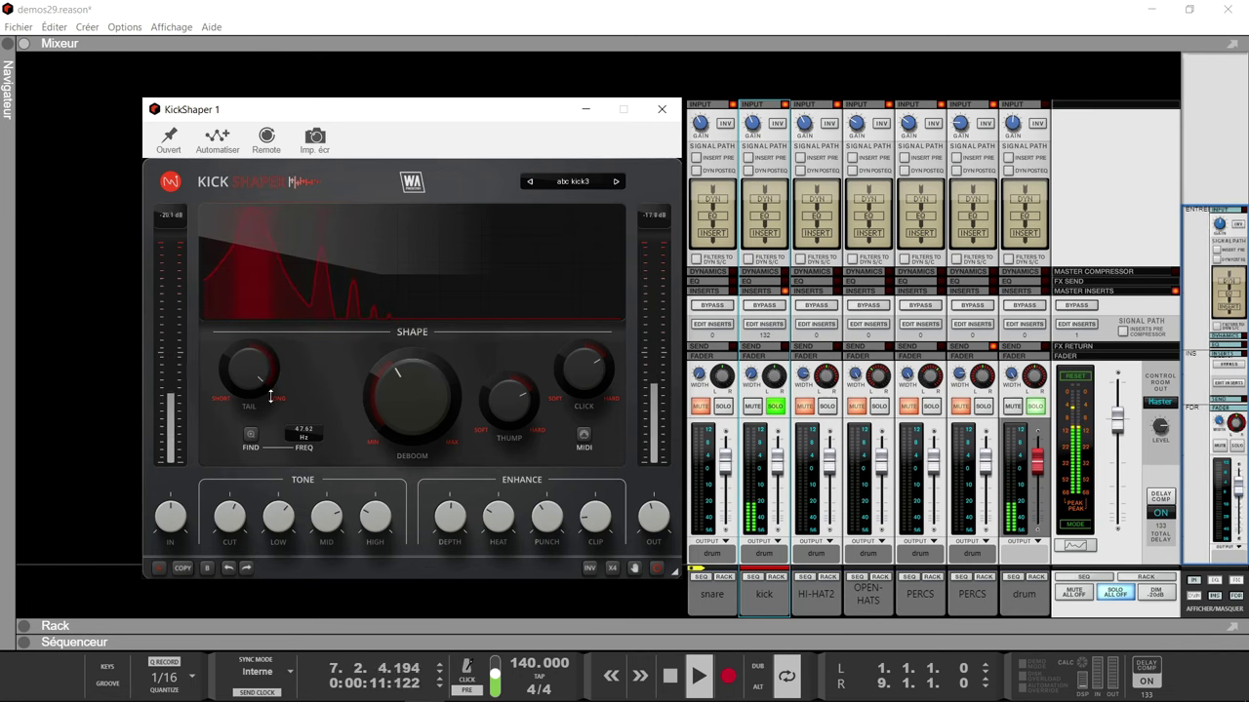
{"action": "left_click_drag", "start_coordinate": [396, 427], "coordinate": [397, 486]}
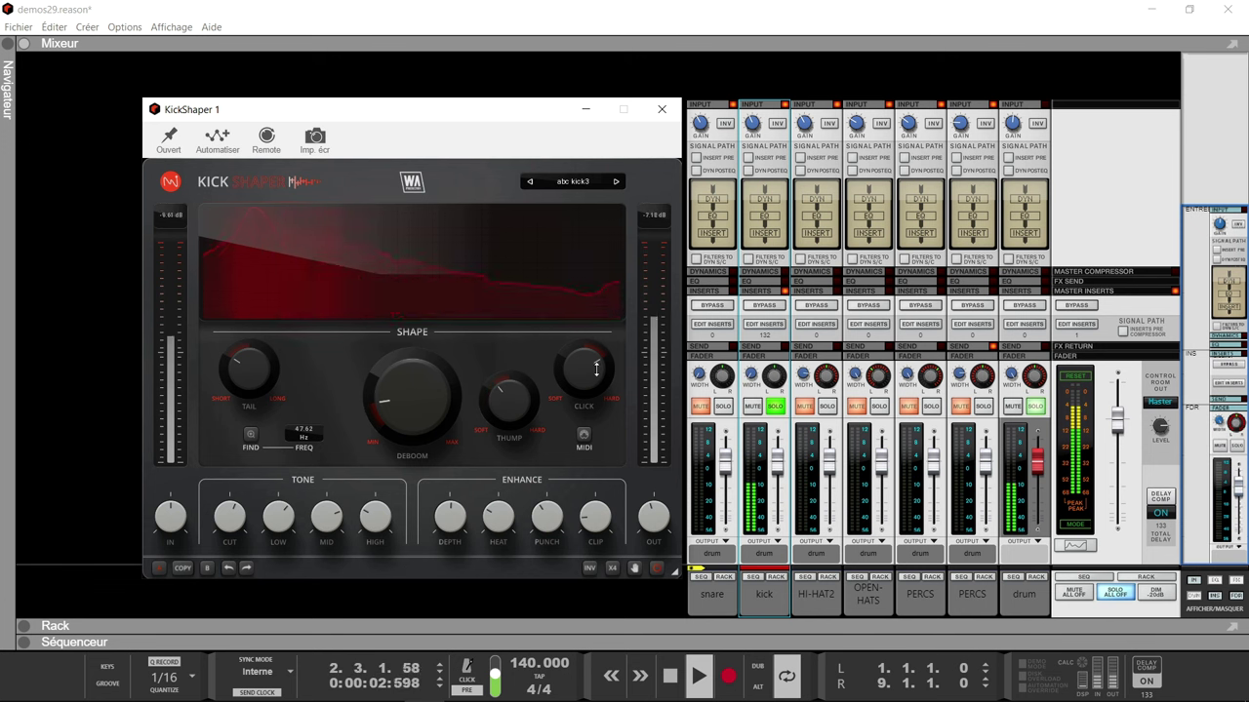
{"action": "left_click_drag", "start_coordinate": [595, 371], "coordinate": [595, 332]}
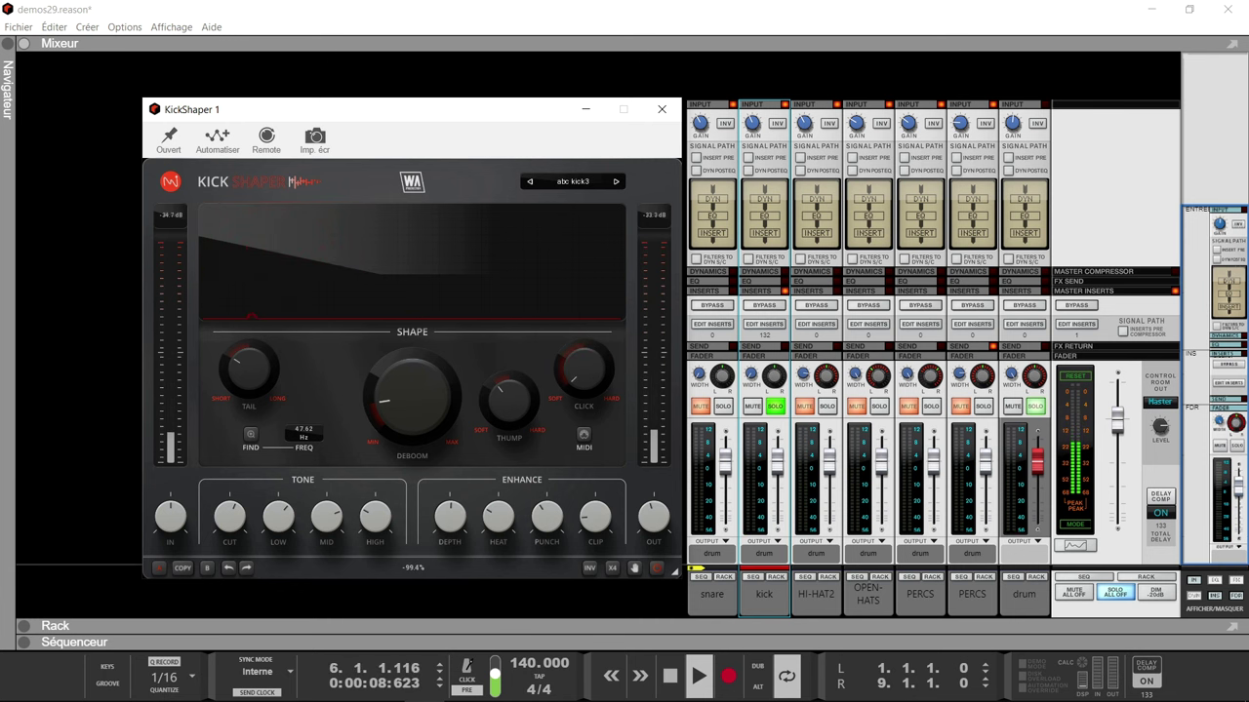
{"action": "left_click_drag", "start_coordinate": [565, 397], "coordinate": [564, 298]}
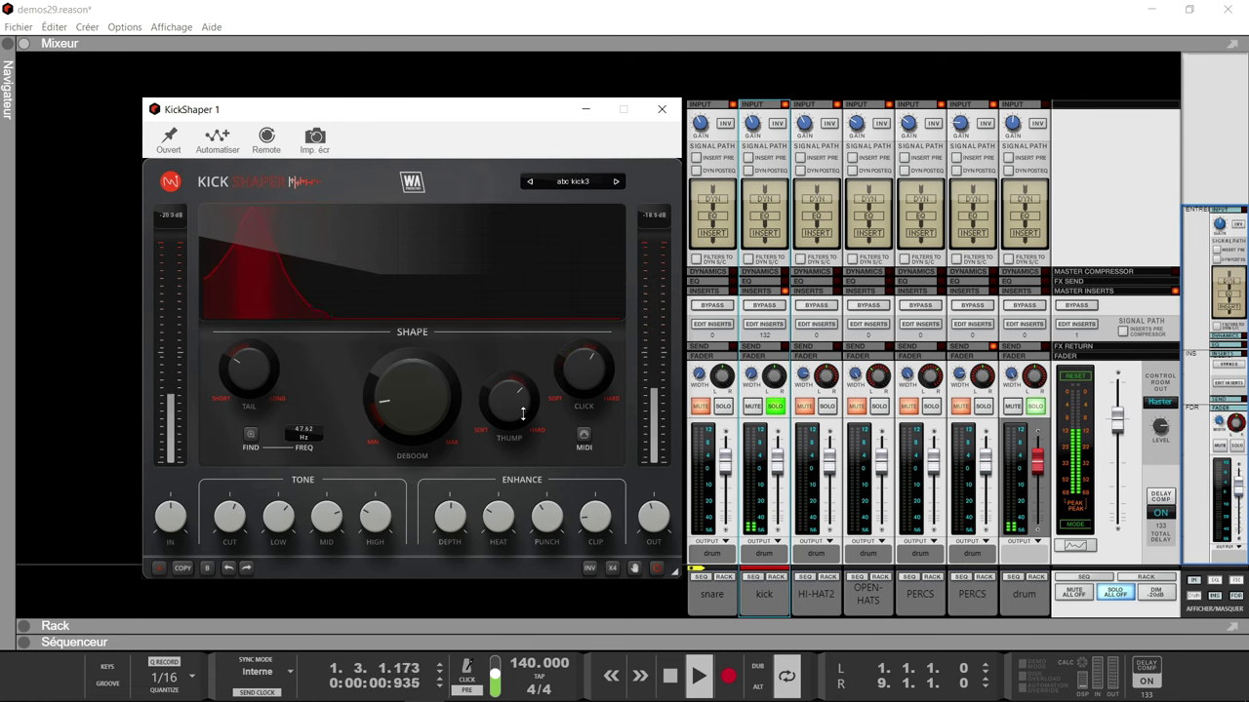
{"action": "left_click_drag", "start_coordinate": [425, 420], "coordinate": [426, 420]}
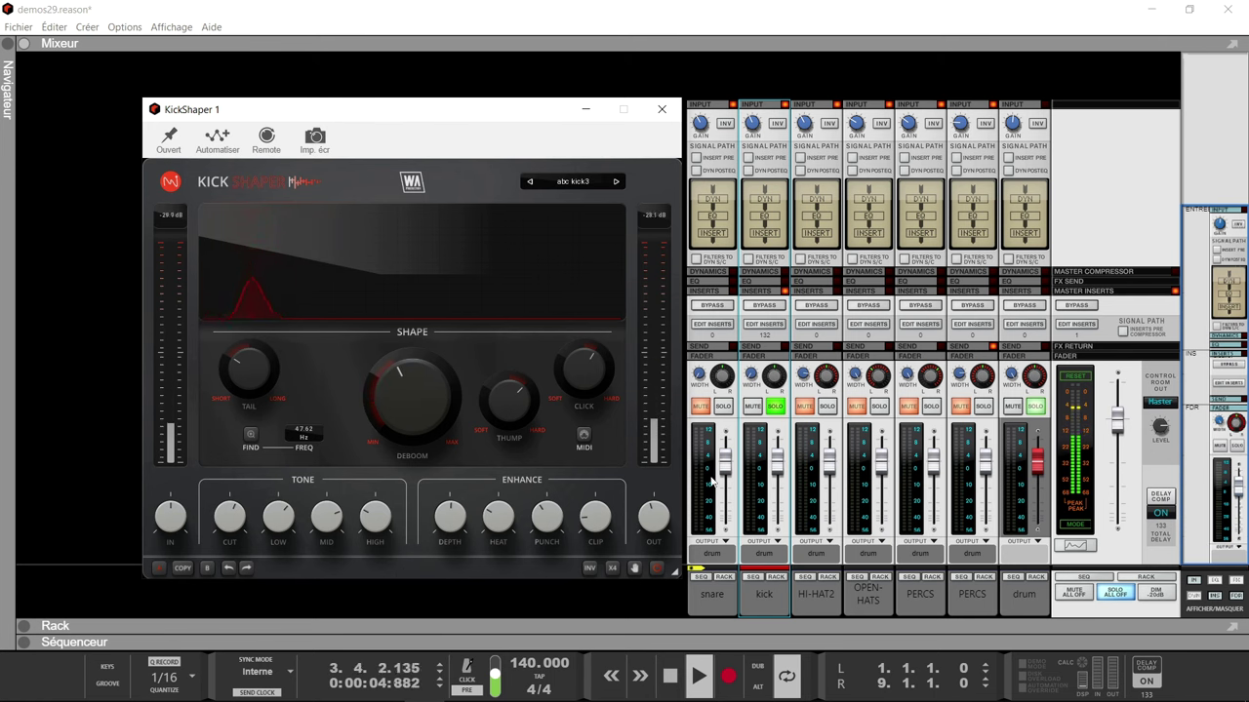
{"action": "left_click", "coordinate": [776, 407]}
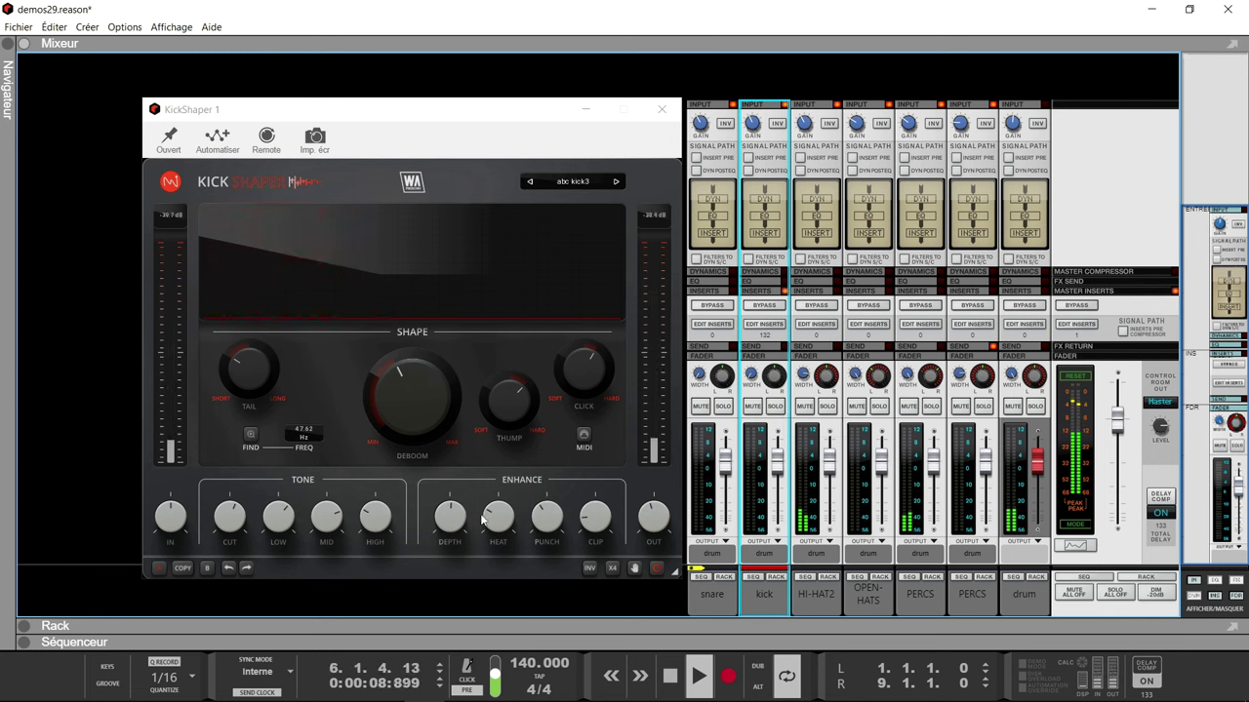
Adjust the Cut, Low and Mid knobs in KickShaper's Tone section by ear against the full drum loop
{"action": "left_click", "coordinate": [231, 514]}
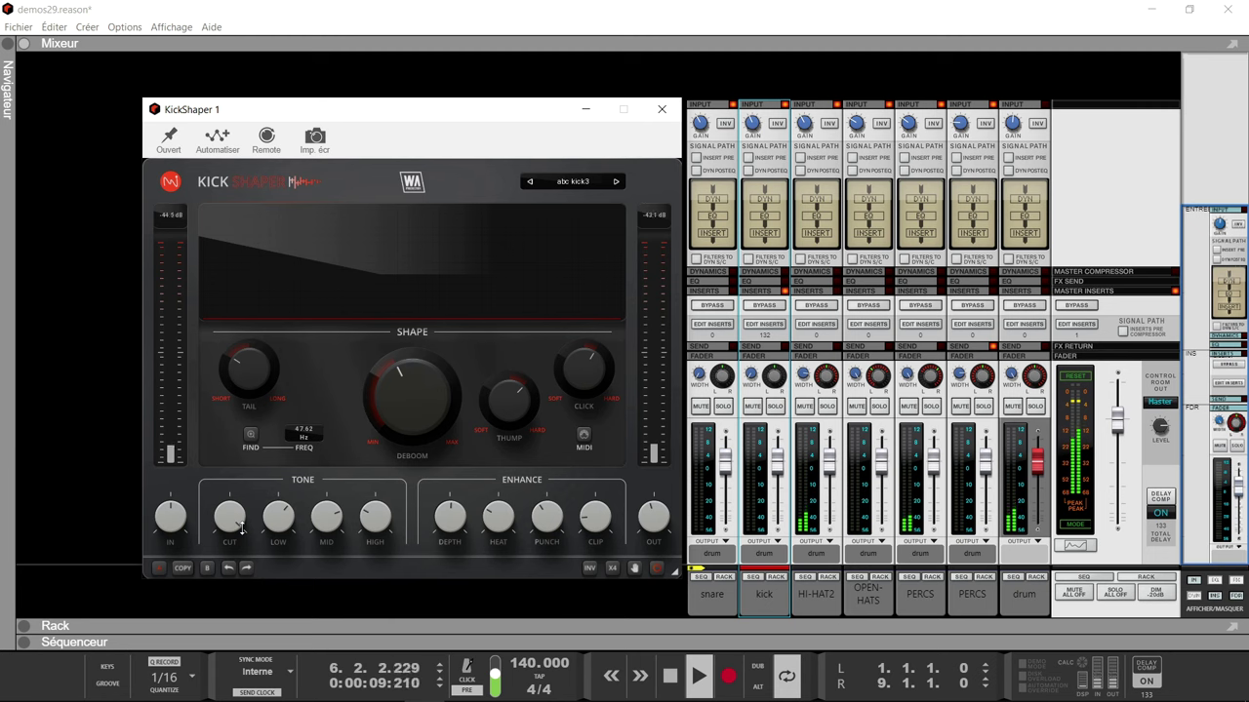
{"action": "left_click_drag", "start_coordinate": [278, 517], "coordinate": [278, 476]}
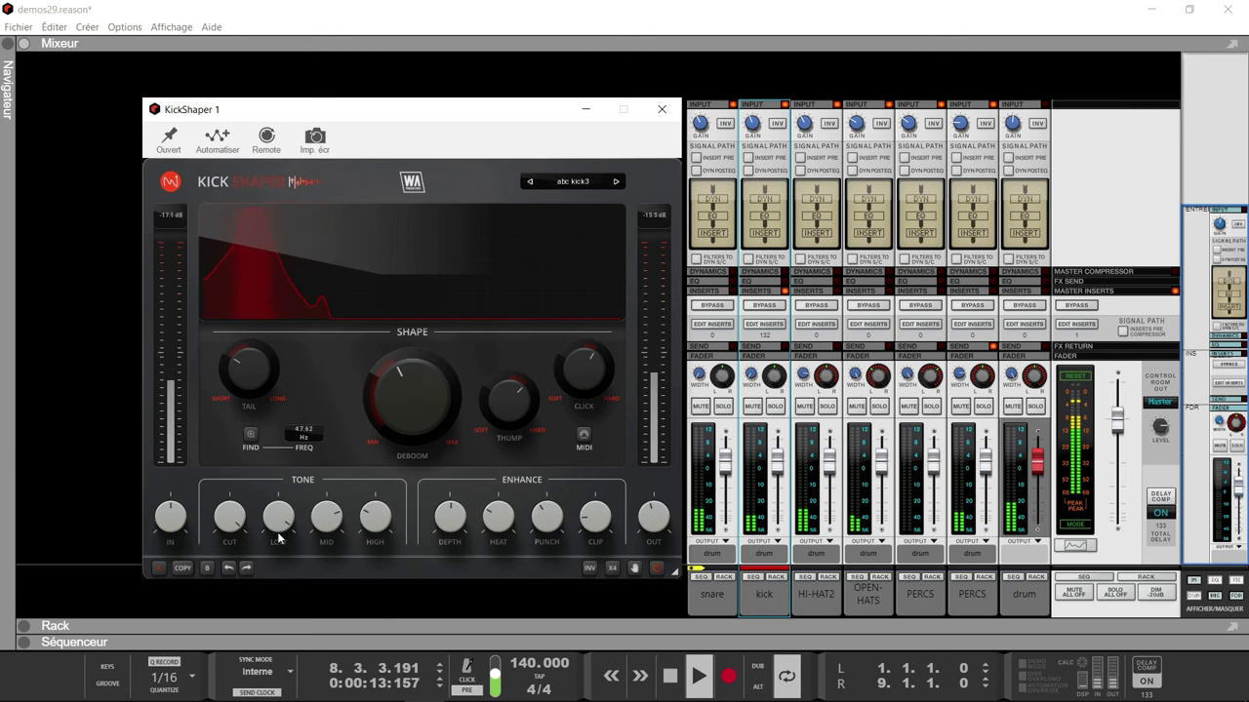
{"action": "left_click_drag", "start_coordinate": [278, 533], "coordinate": [278, 585]}
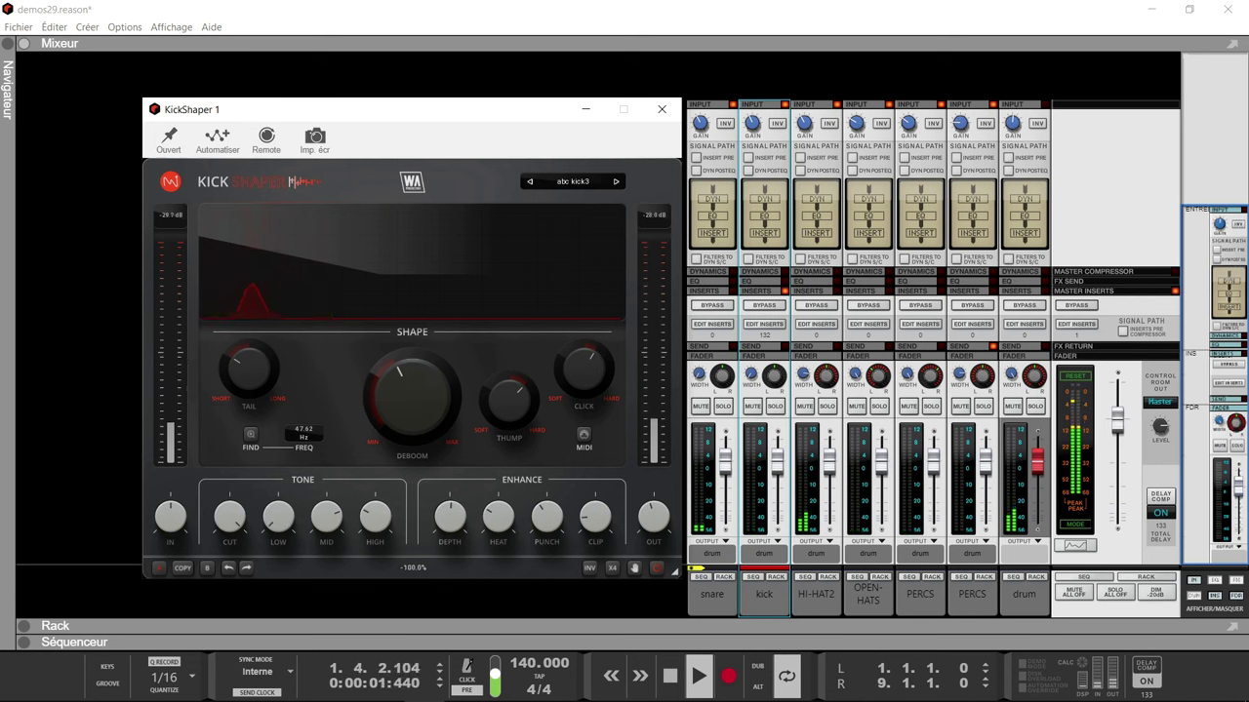
{"action": "left_click_drag", "start_coordinate": [278, 517], "coordinate": [278, 497]}
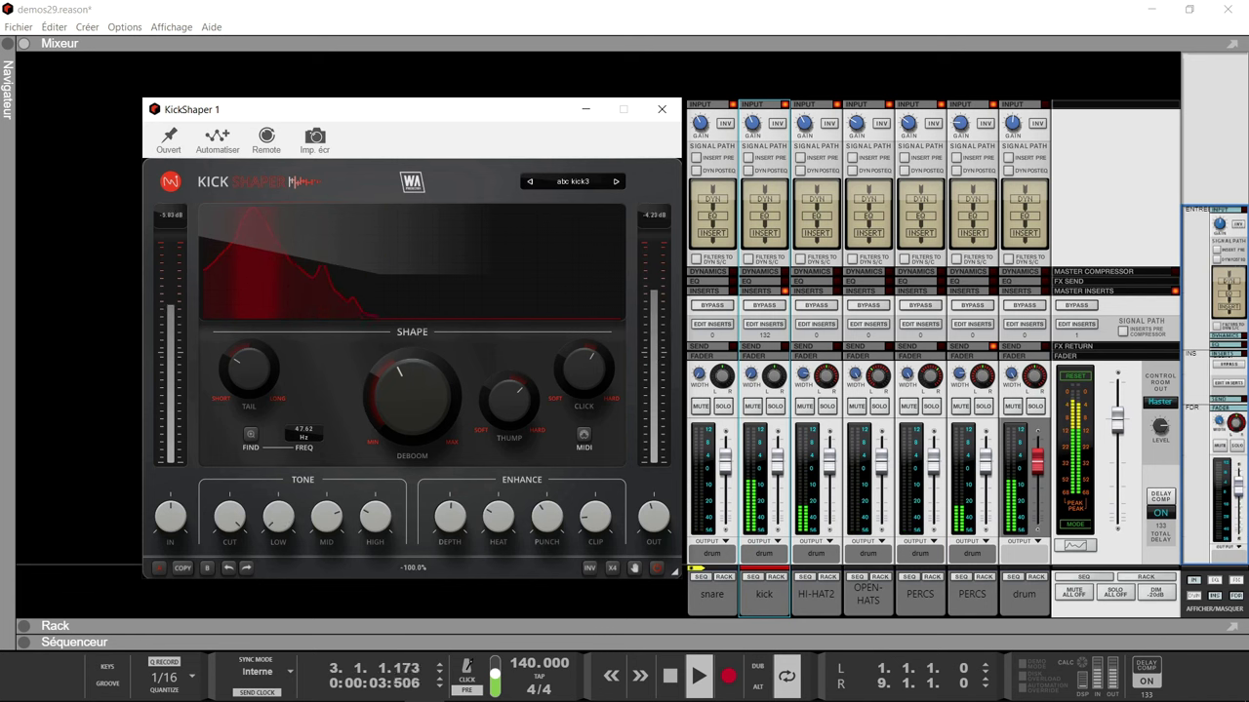
{"action": "left_click_drag", "start_coordinate": [278, 566], "coordinate": [326, 520]}
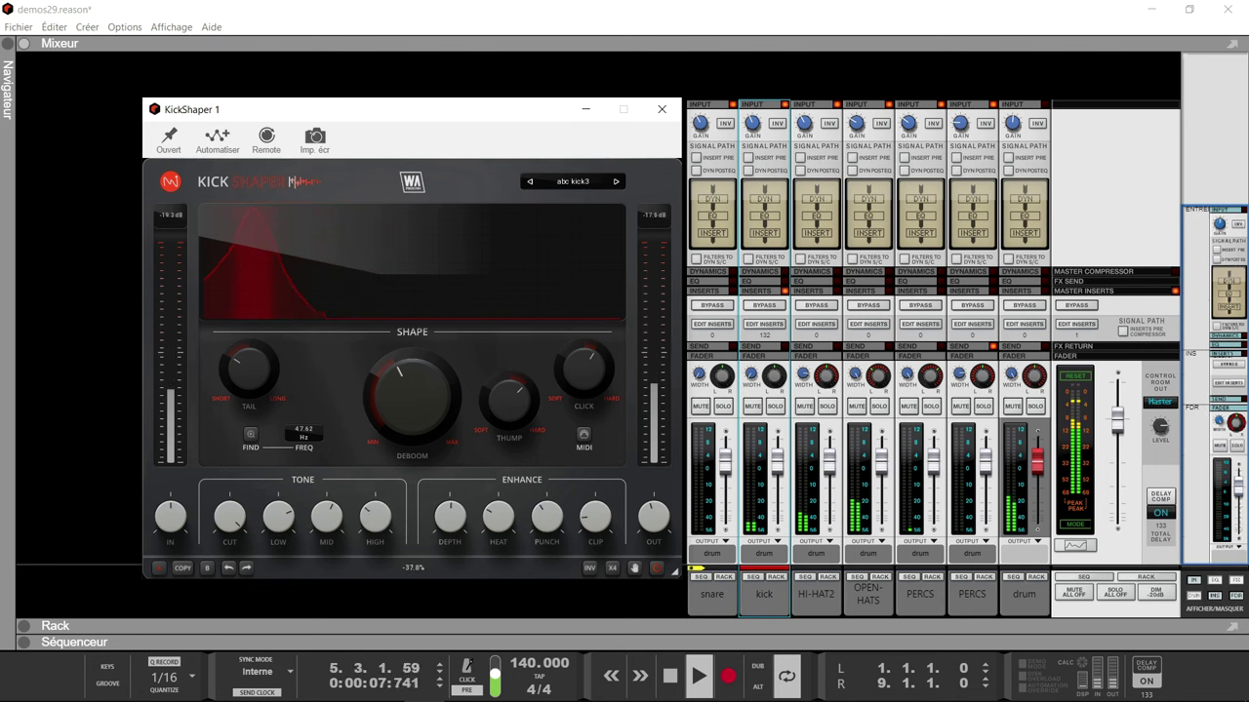
Raise Depth to about 91% in KickShaper's Enhance section and adjust Heat, Punch and Clip by ear
{"action": "left_click_drag", "start_coordinate": [448, 514], "coordinate": [448, 552]}
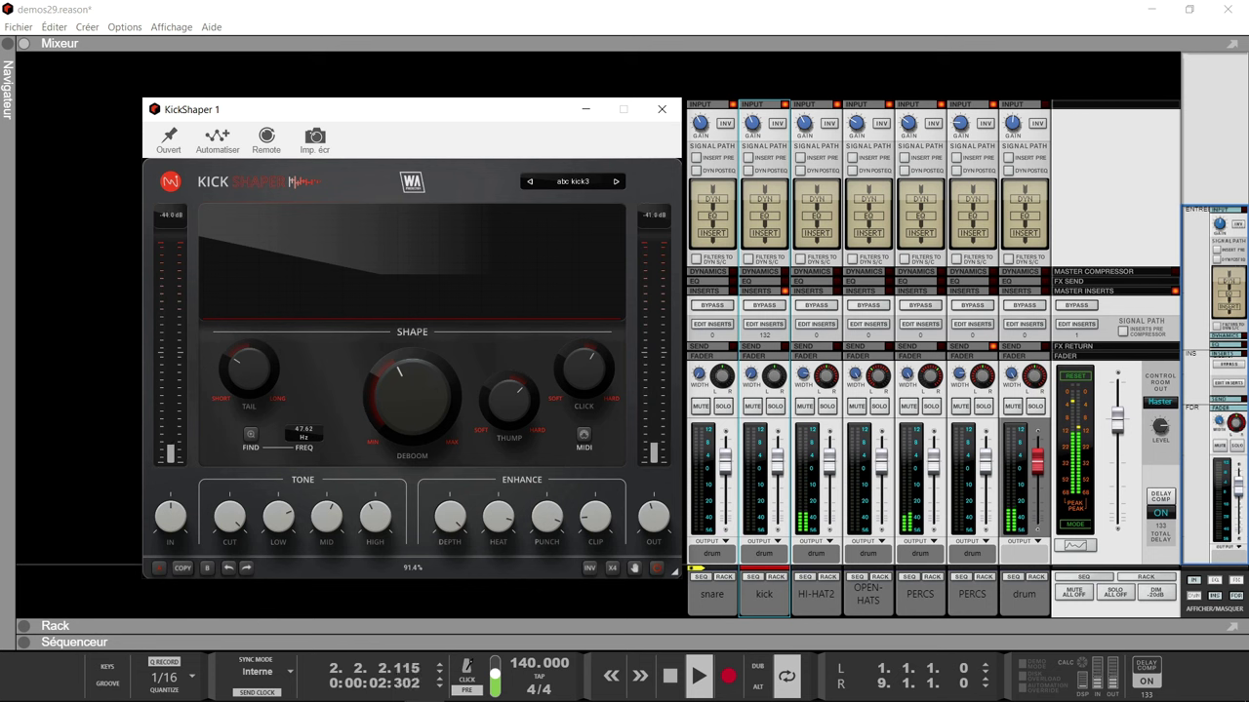
{"action": "left_click_drag", "start_coordinate": [510, 516], "coordinate": [510, 495]}
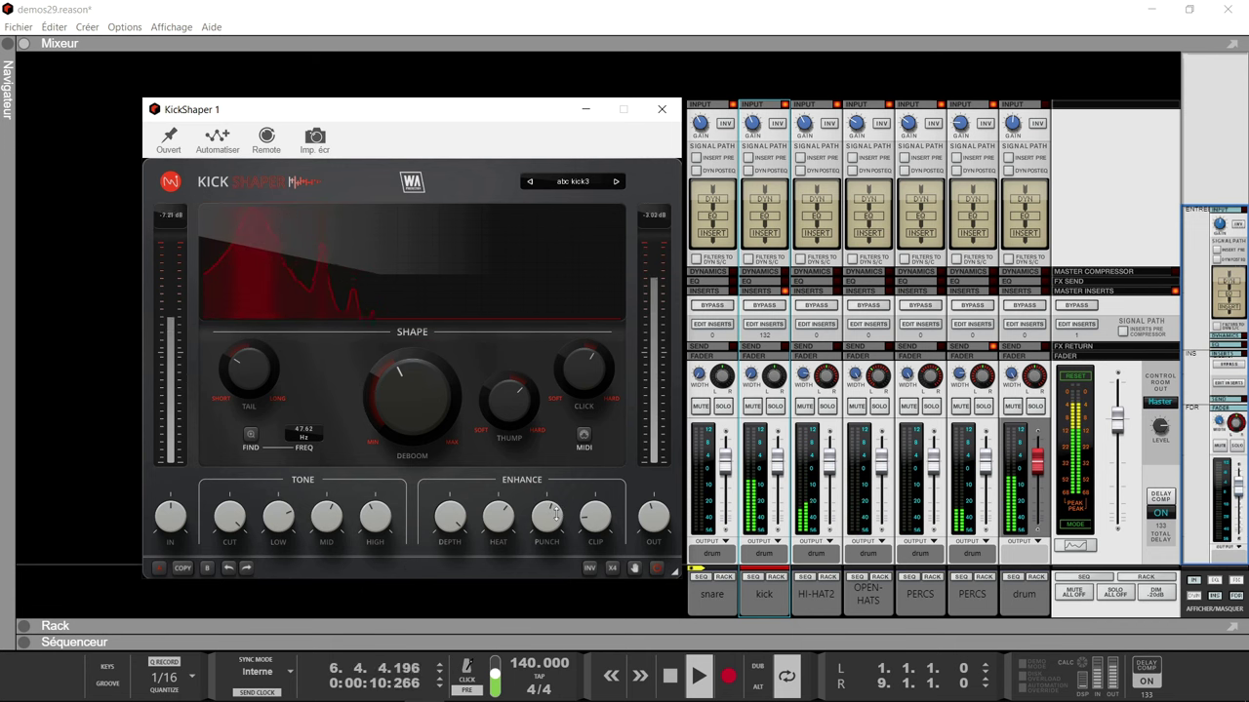
{"action": "left_click_drag", "start_coordinate": [596, 517], "coordinate": [596, 482]}
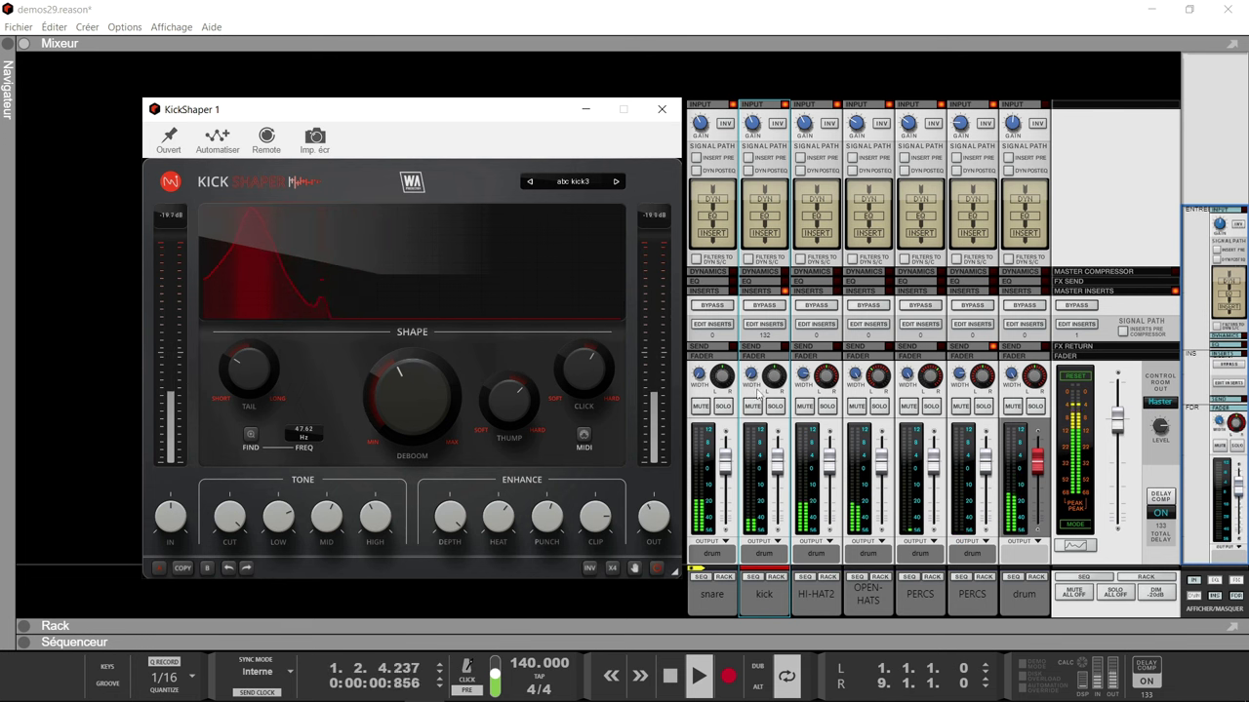
Minimize the KickShaper window to reveal the mixer and restore it
{"action": "left_click", "coordinate": [583, 112]}
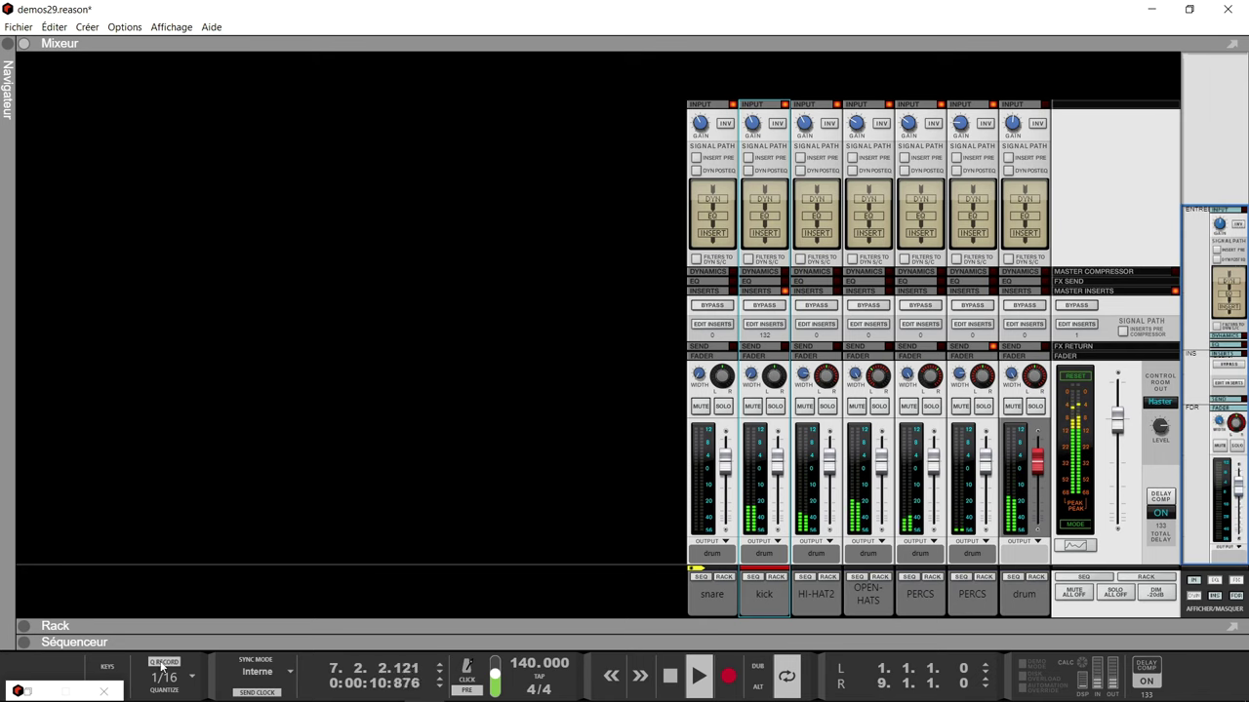
{"action": "left_click", "coordinate": [35, 694]}
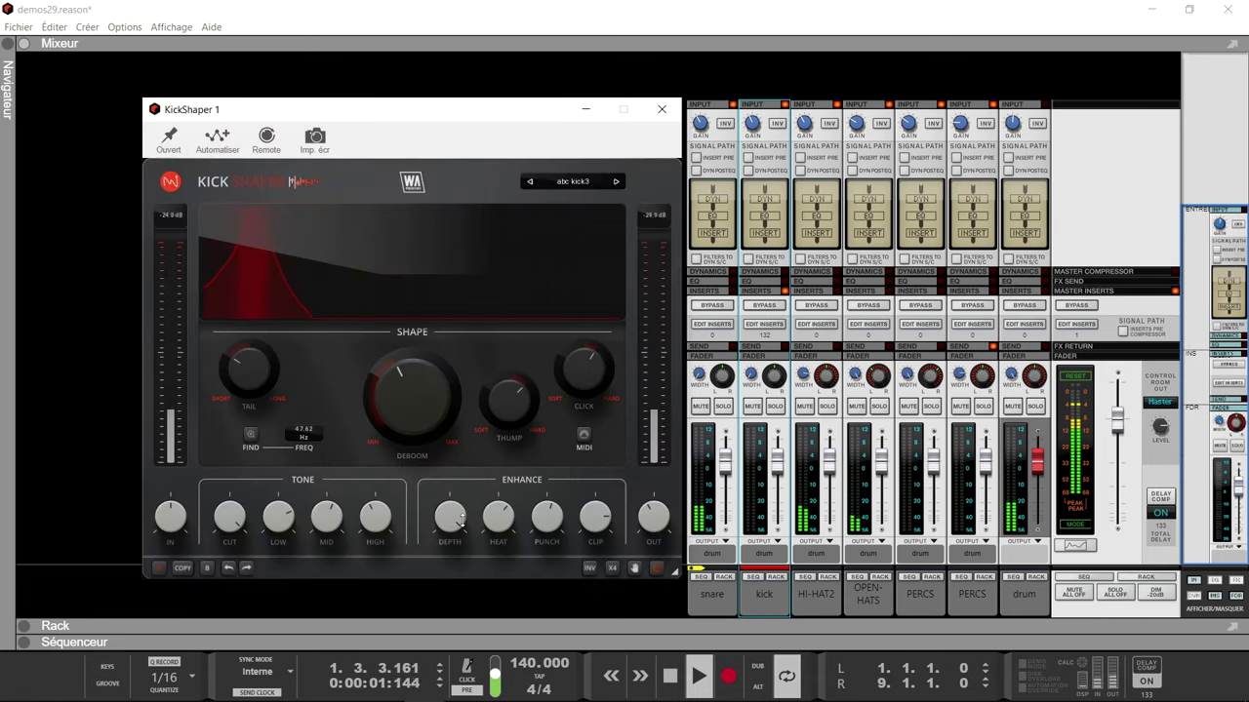
Set Depth to about 43% in KickShaper's Enhance section and adjust Clip, Heat and Punch by ear
{"action": "left_click_drag", "start_coordinate": [457, 520], "coordinate": [458, 514]}
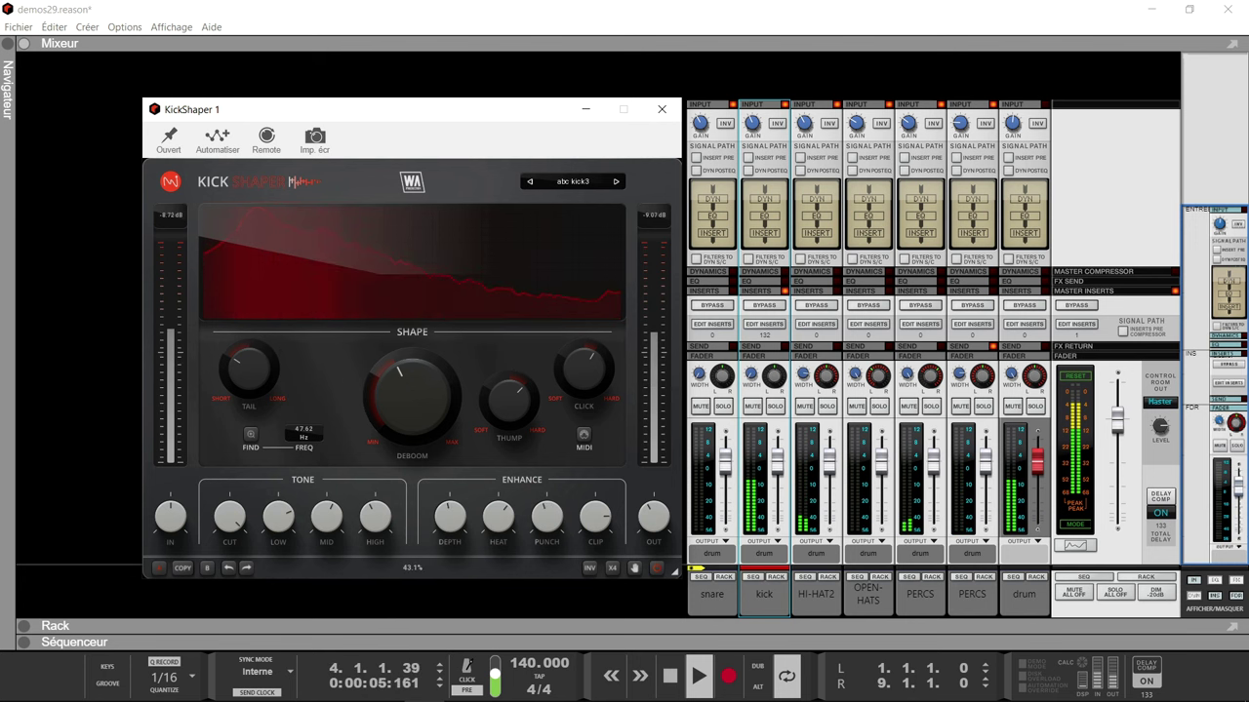
{"action": "left_click_drag", "start_coordinate": [596, 511], "coordinate": [596, 511]}
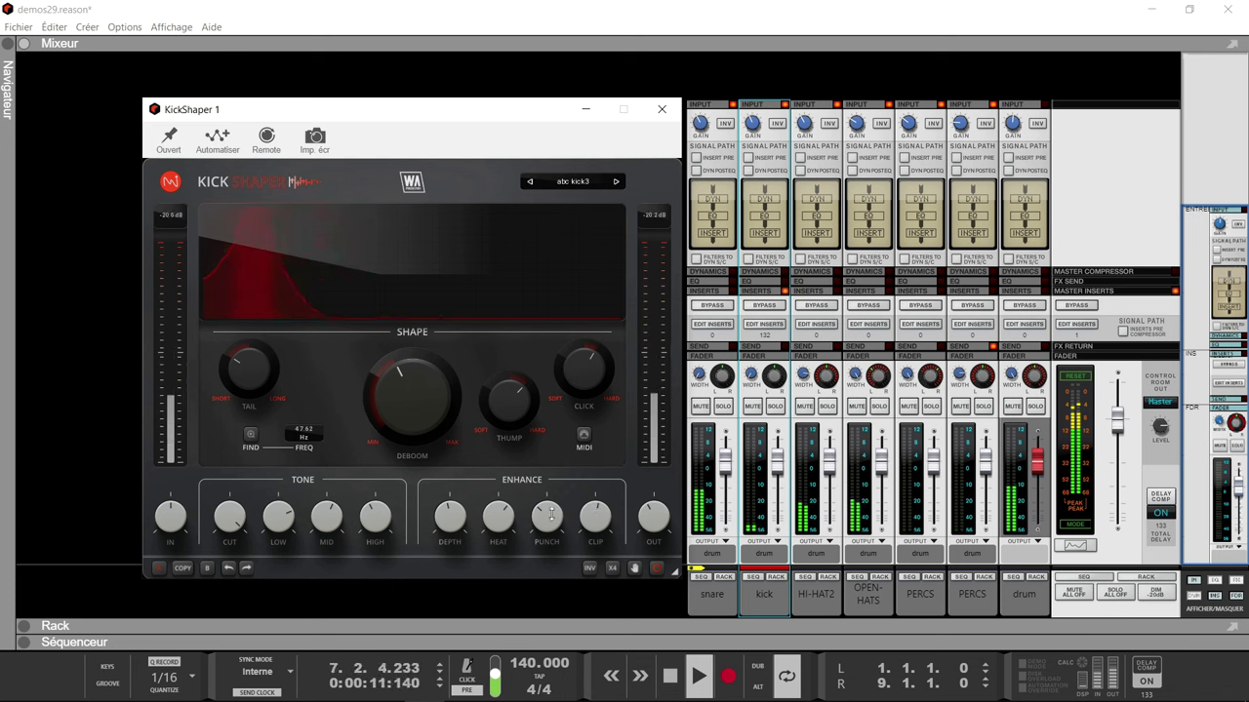
{"action": "left_click_drag", "start_coordinate": [498, 514], "coordinate": [552, 515]}
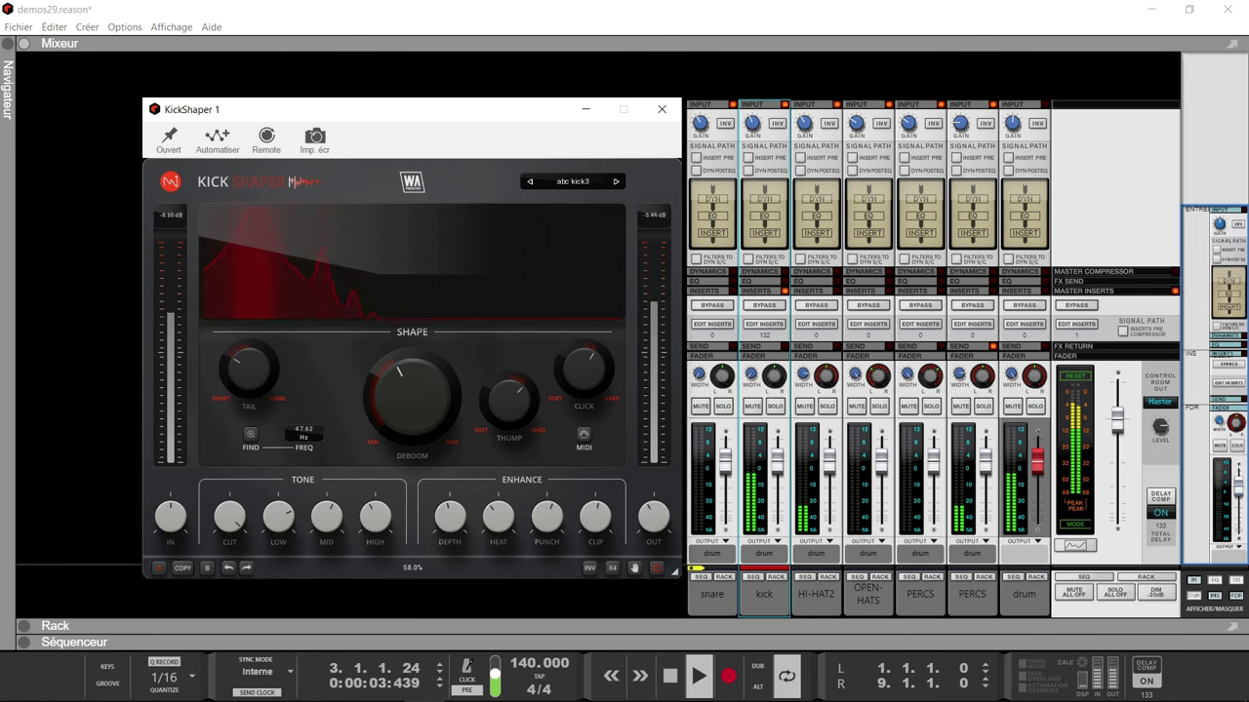
Push the Shape controls to extremes: Tail to maximum, Deboom up to 100% and down to minimum, Thump to +100% and Click to about +99.6%
{"action": "mouse_move", "coordinate": [414, 398]}
{"action": "left_mouse_down"}
{"action": "mouse_move", "coordinate": [414, 375]}
{"action": "mouse_move", "coordinate": [411, 395]}
{"action": "left_mouse_up"}
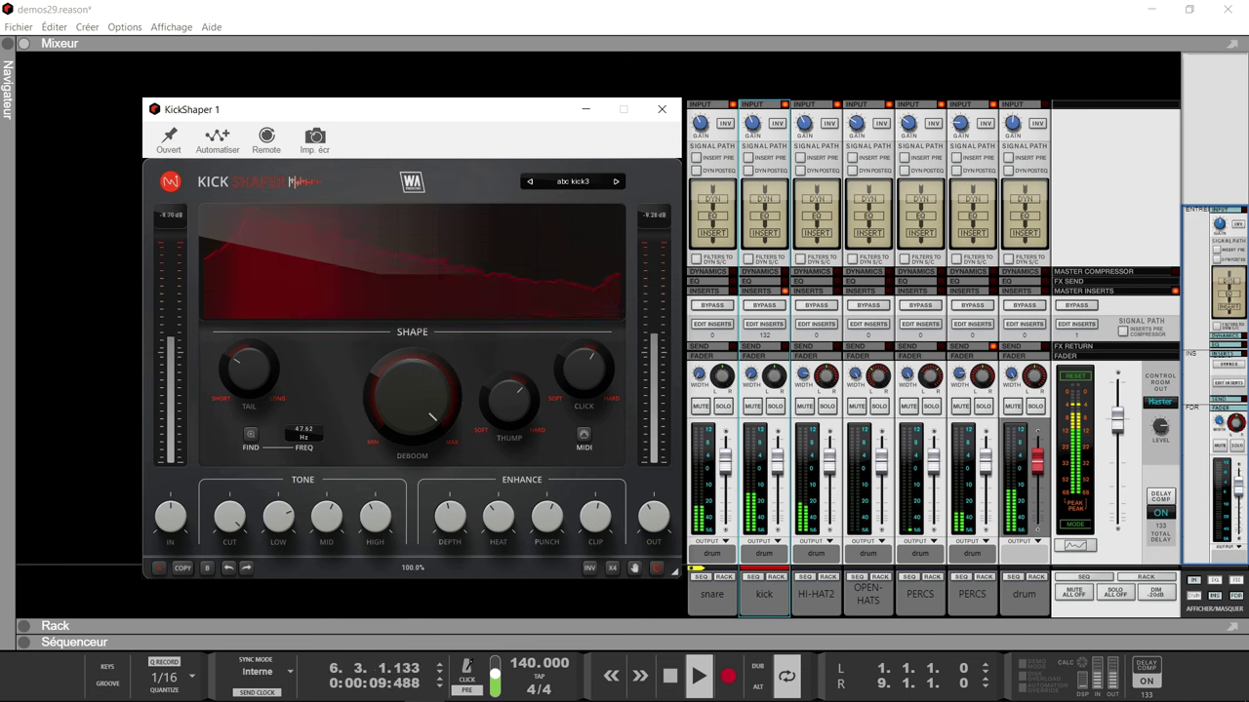
{"action": "mouse_move", "coordinate": [412, 395]}
{"action": "left_mouse_down"}
{"action": "mouse_move", "coordinate": [412, 450]}
{"action": "mouse_move", "coordinate": [411, 395]}
{"action": "left_mouse_up"}
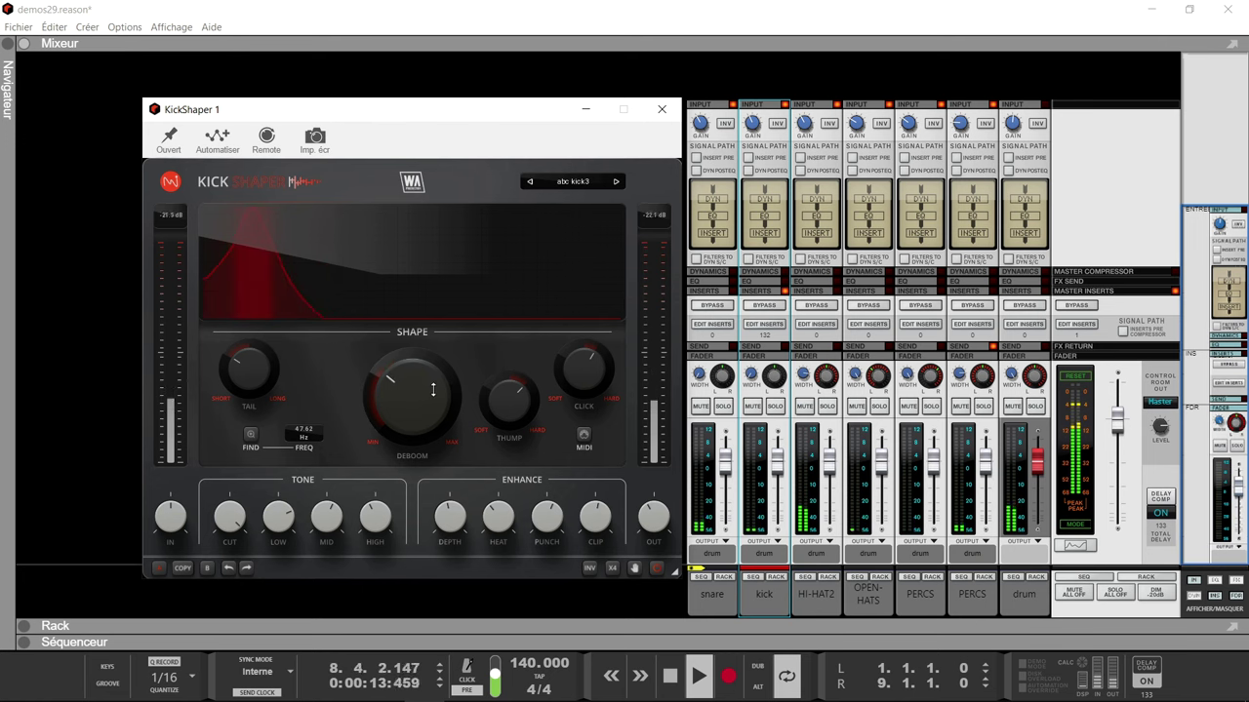
{"action": "left_click_drag", "start_coordinate": [248, 369], "coordinate": [248, 311]}
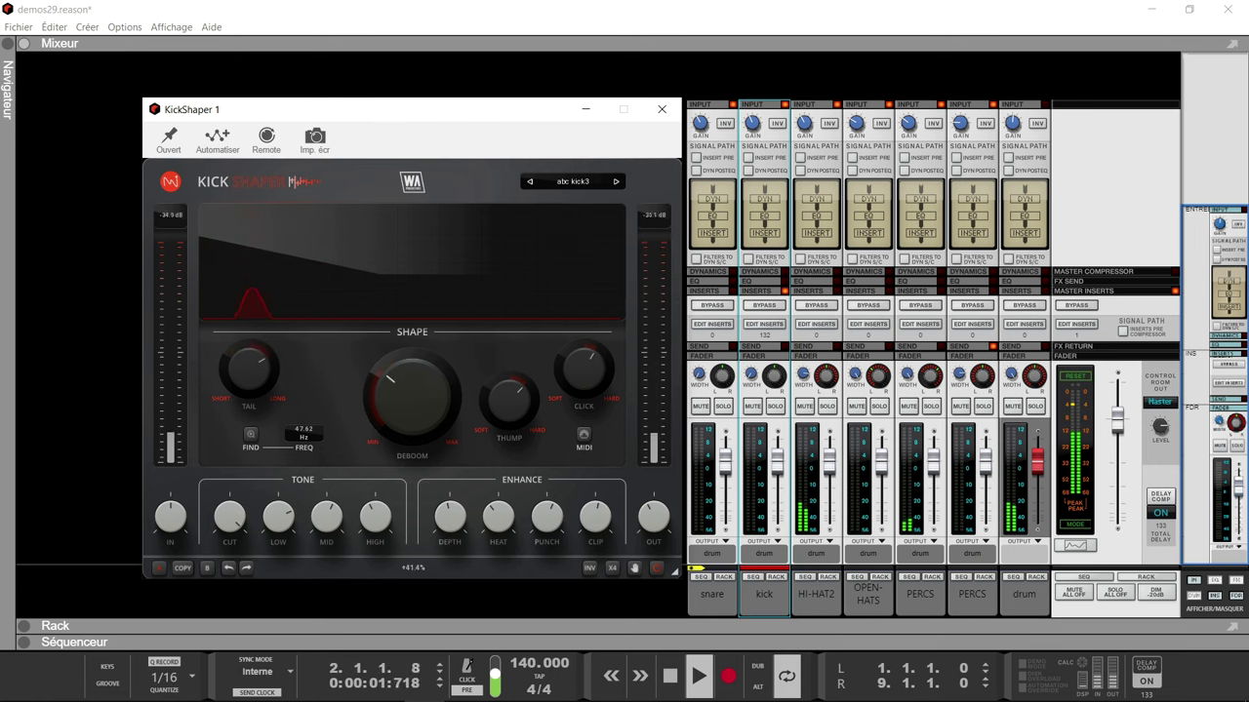
{"action": "left_click_drag", "start_coordinate": [248, 369], "coordinate": [249, 314]}
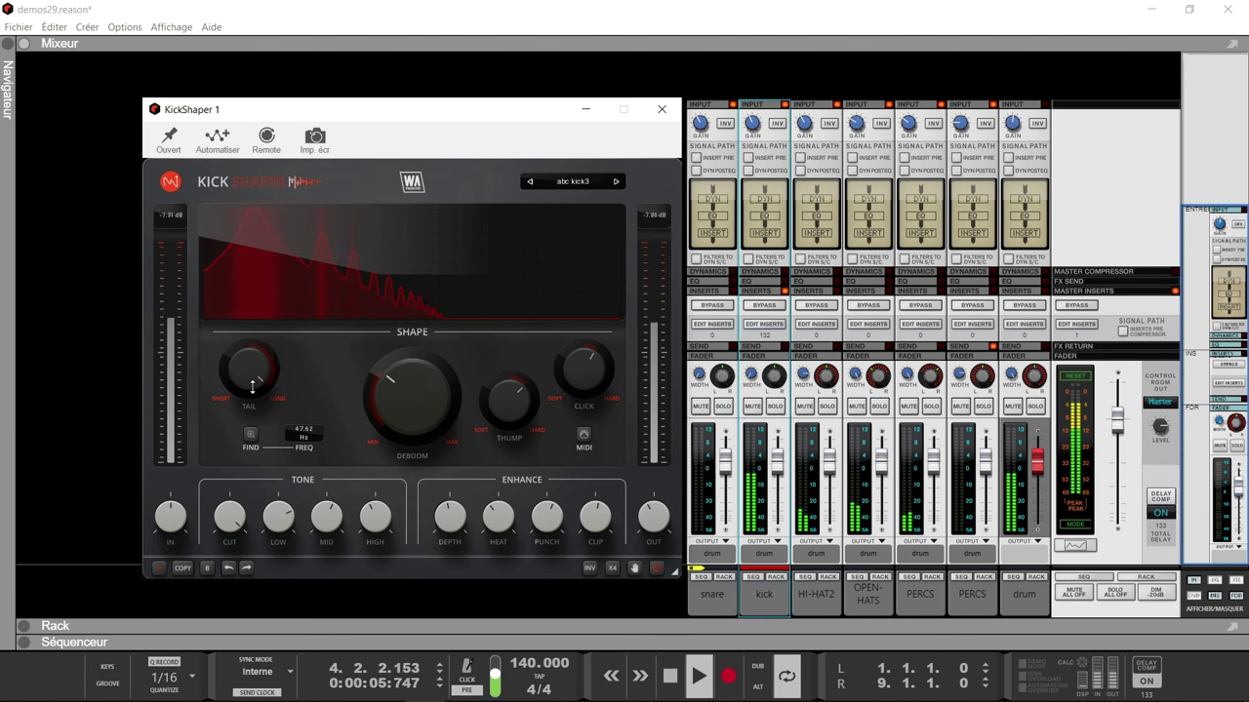
{"action": "left_click_drag", "start_coordinate": [412, 396], "coordinate": [411, 451]}
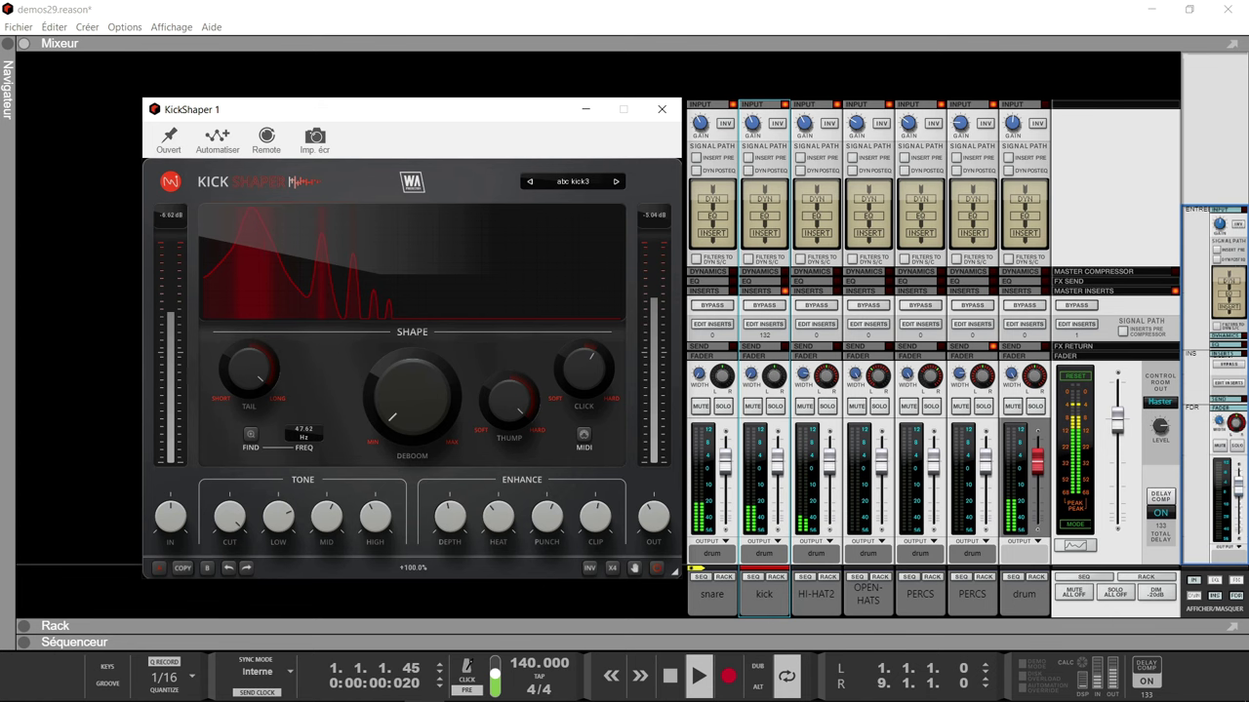
{"action": "left_click_drag", "start_coordinate": [572, 390], "coordinate": [572, 394]}
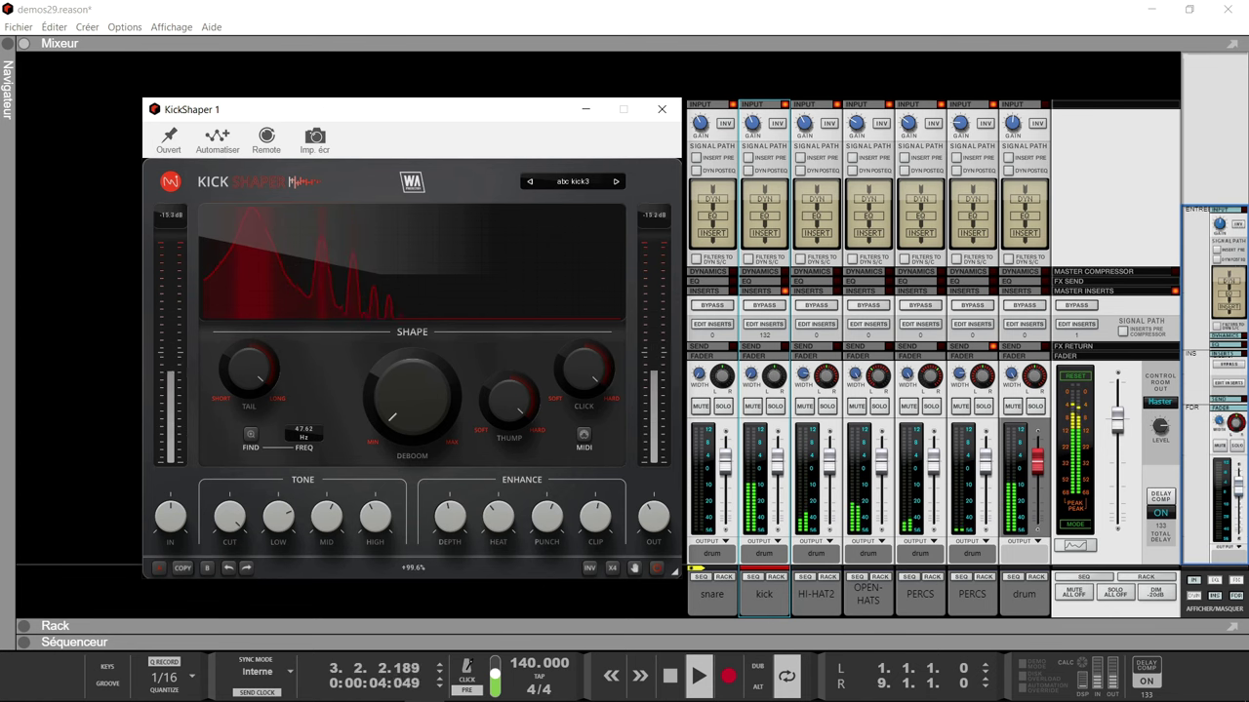
Rebalance Clip, Punch, Heat and Depth in KickShaper's Enhance section by ear against the playing drum loop
{"action": "left_click_drag", "start_coordinate": [595, 515], "coordinate": [595, 468]}
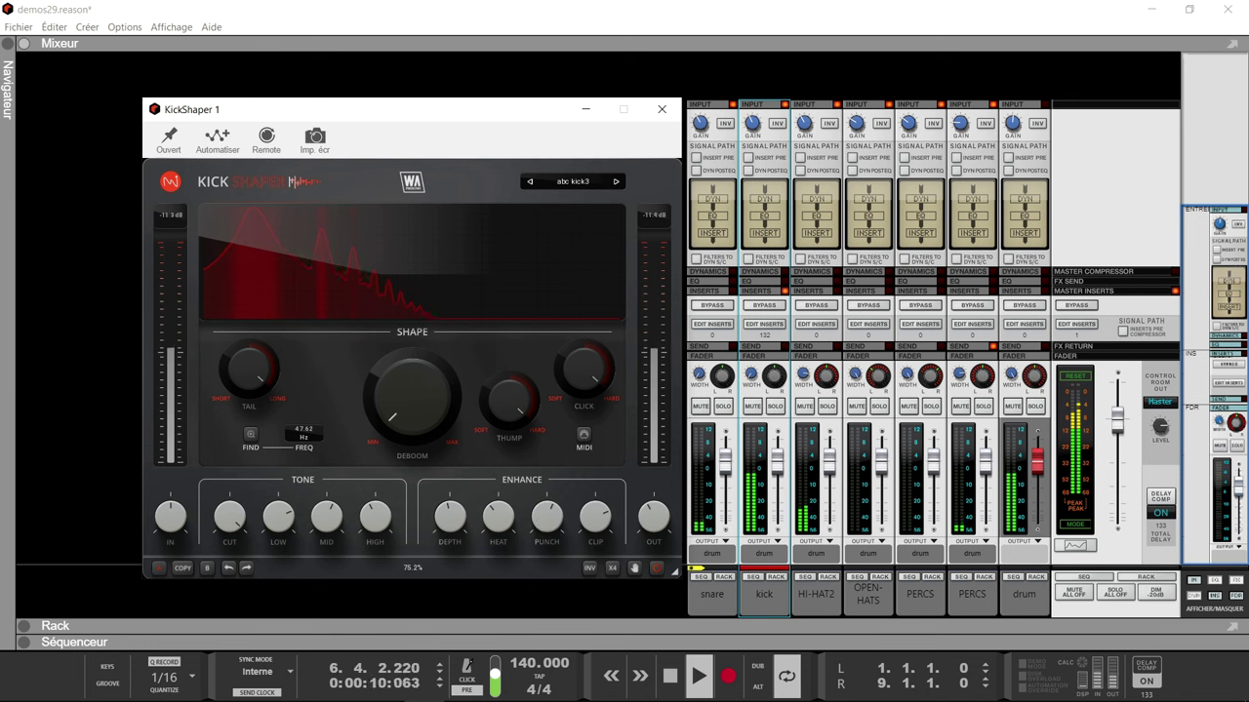
{"action": "left_click_drag", "start_coordinate": [605, 524], "coordinate": [604, 536]}
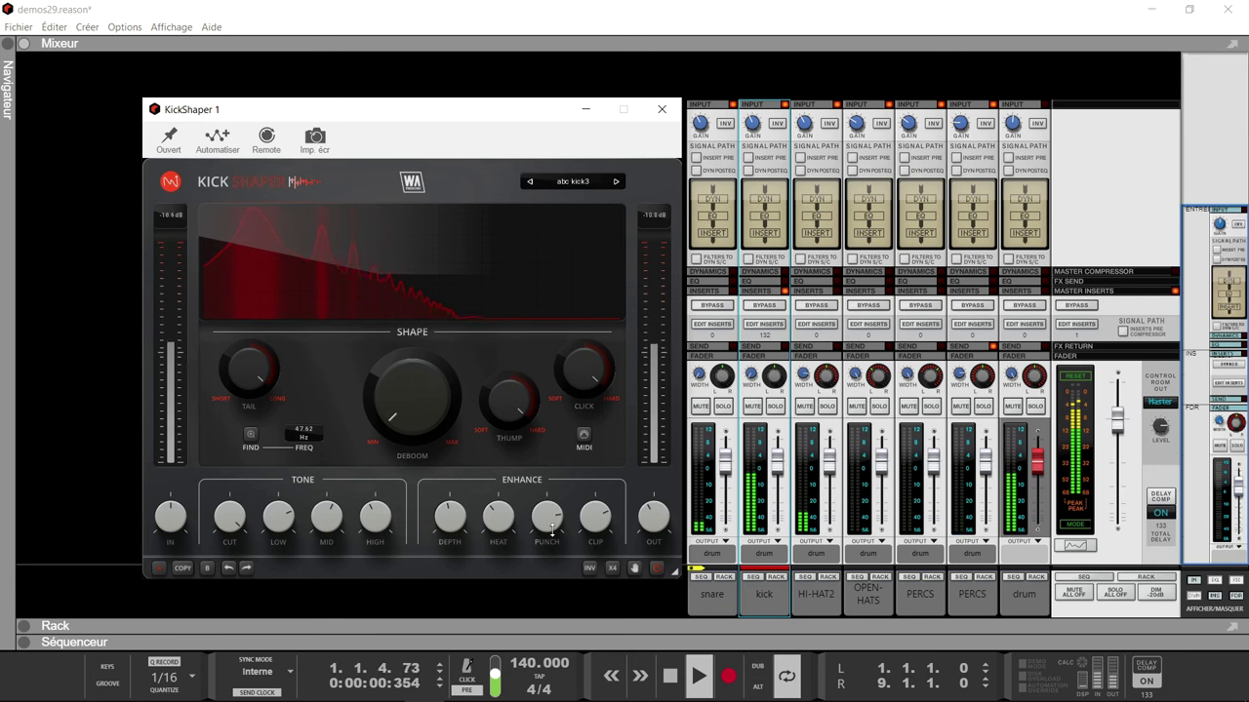
{"action": "left_click_drag", "start_coordinate": [499, 517], "coordinate": [499, 495]}
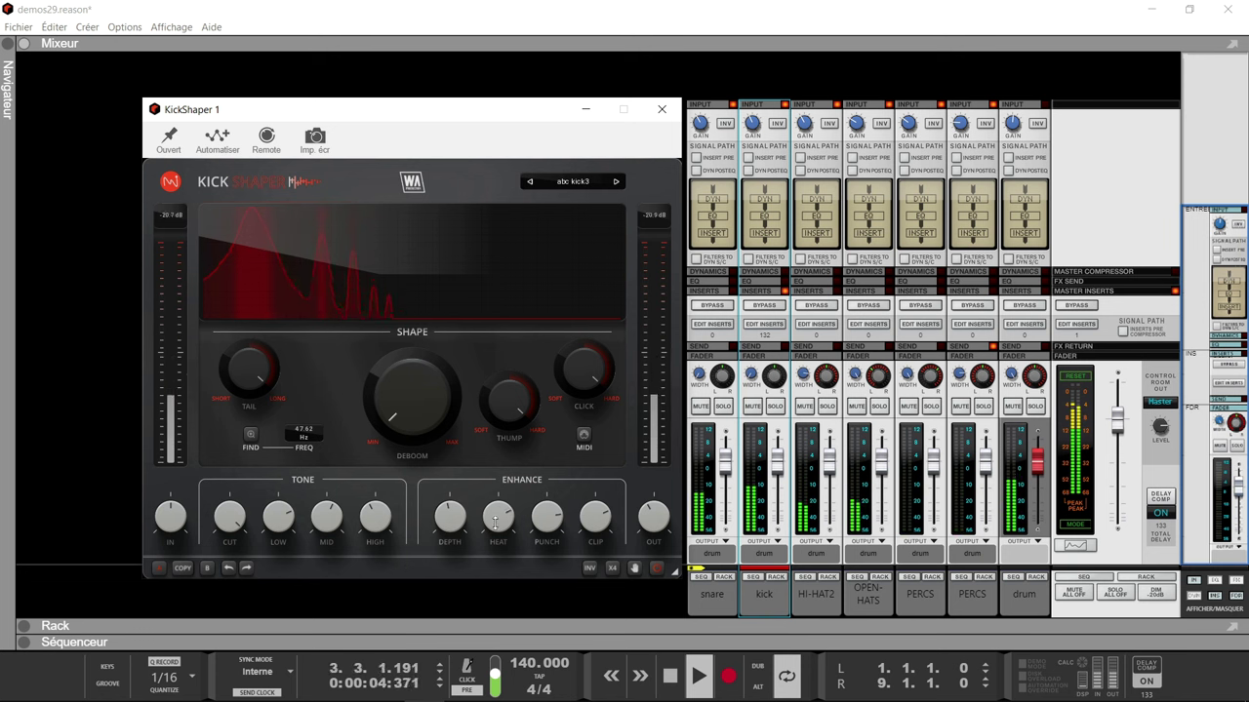
{"action": "left_click_drag", "start_coordinate": [484, 527], "coordinate": [450, 507]}
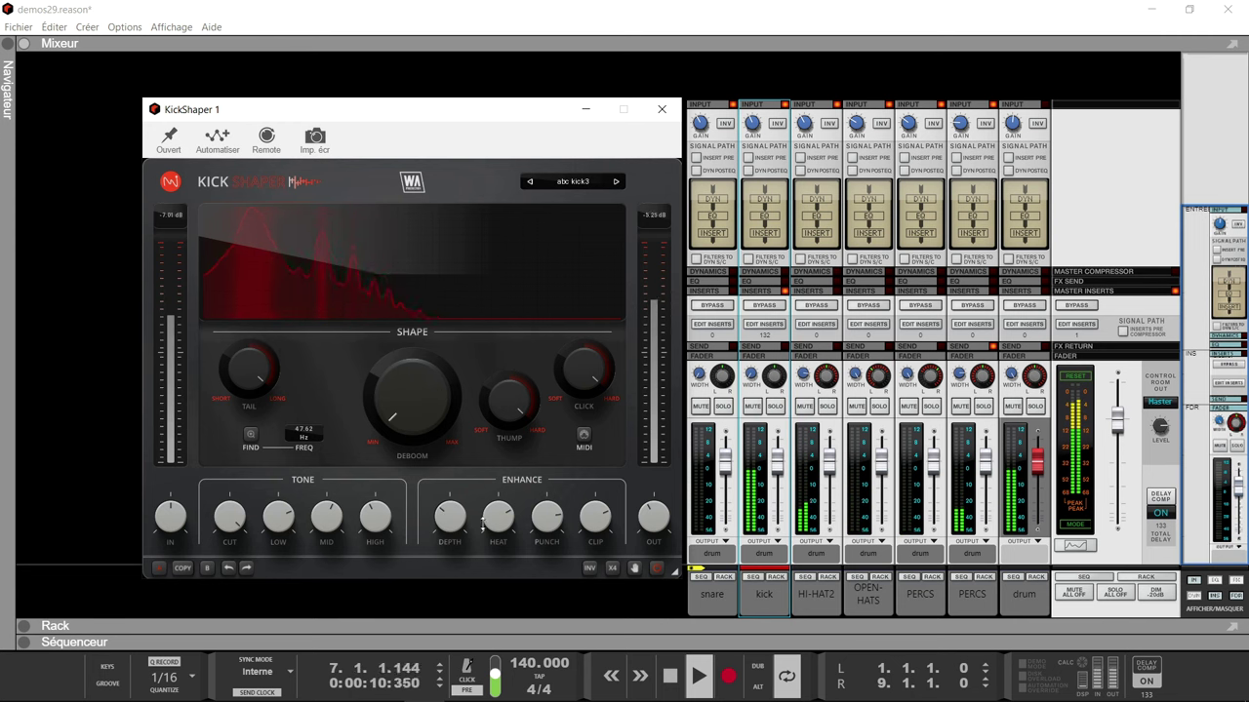
{"action": "mouse_move", "coordinate": [584, 514]}
{"action": "left_mouse_down"}
{"action": "mouse_move", "coordinate": [586, 500]}
{"action": "mouse_move", "coordinate": [587, 525]}
{"action": "left_mouse_up"}
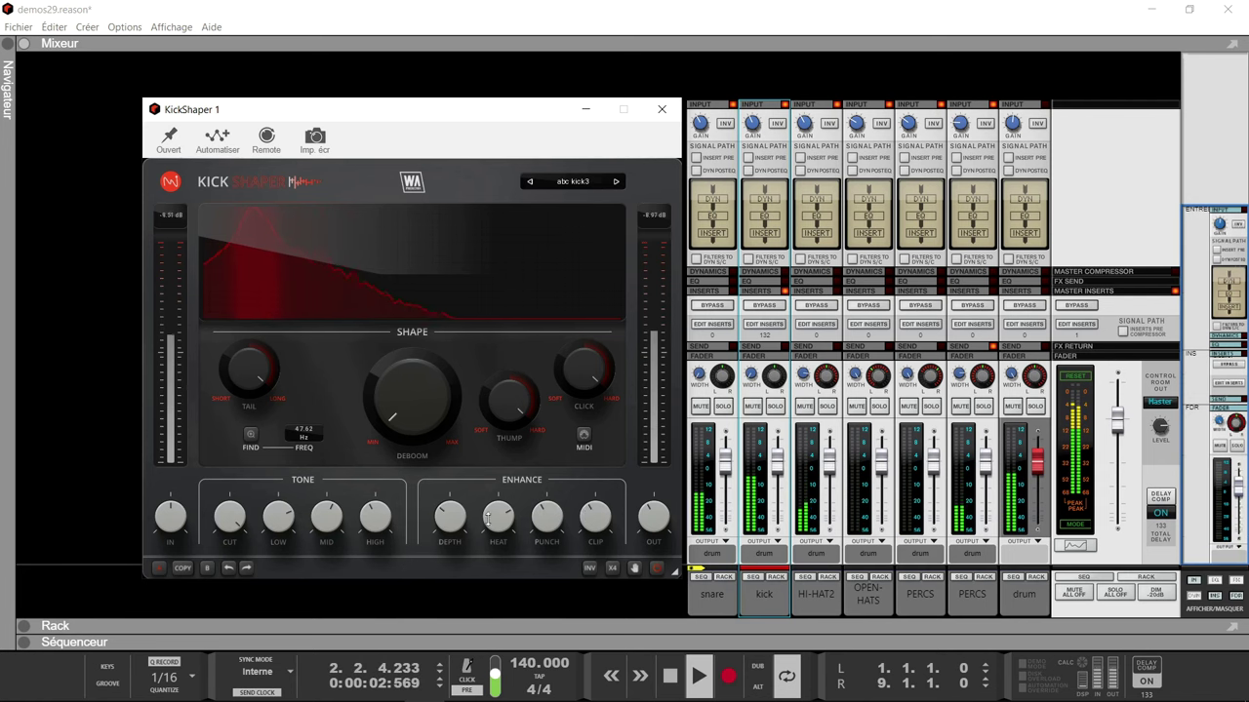
Set Tail to about -26.4%, Thump to about -23.4% and Click to about -60.8%, and adjust Deboom to a moderate amount by ear
{"action": "mouse_move", "coordinate": [412, 398]}
{"action": "left_mouse_down"}
{"action": "mouse_move", "coordinate": [411, 332]}
{"action": "mouse_move", "coordinate": [412, 378]}
{"action": "left_mouse_up"}
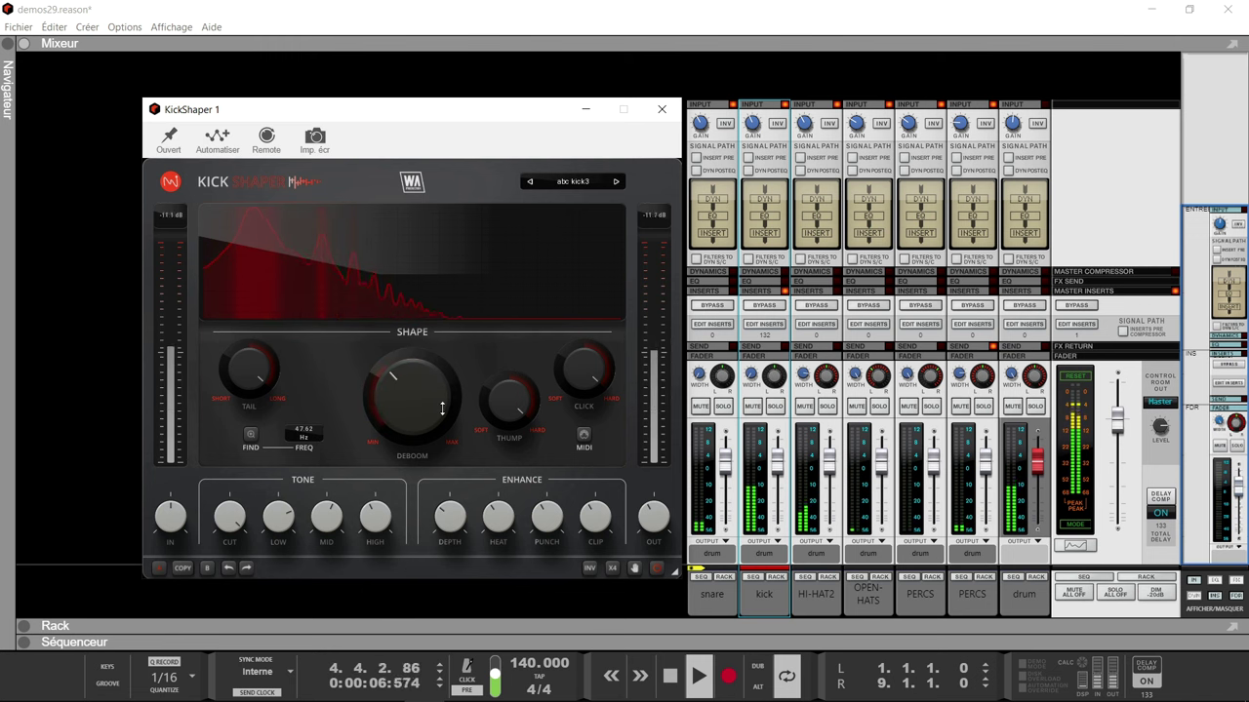
{"action": "left_click_drag", "start_coordinate": [249, 368], "coordinate": [249, 429]}
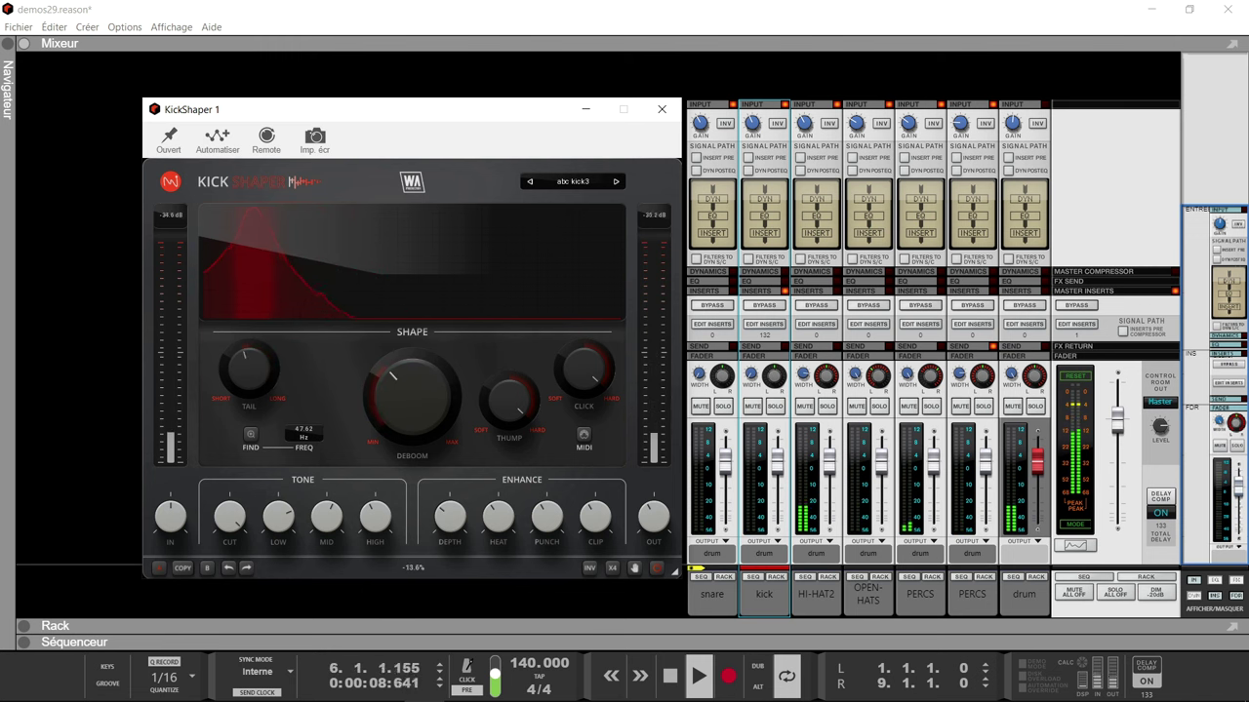
{"action": "left_click_drag", "start_coordinate": [249, 369], "coordinate": [249, 371]}
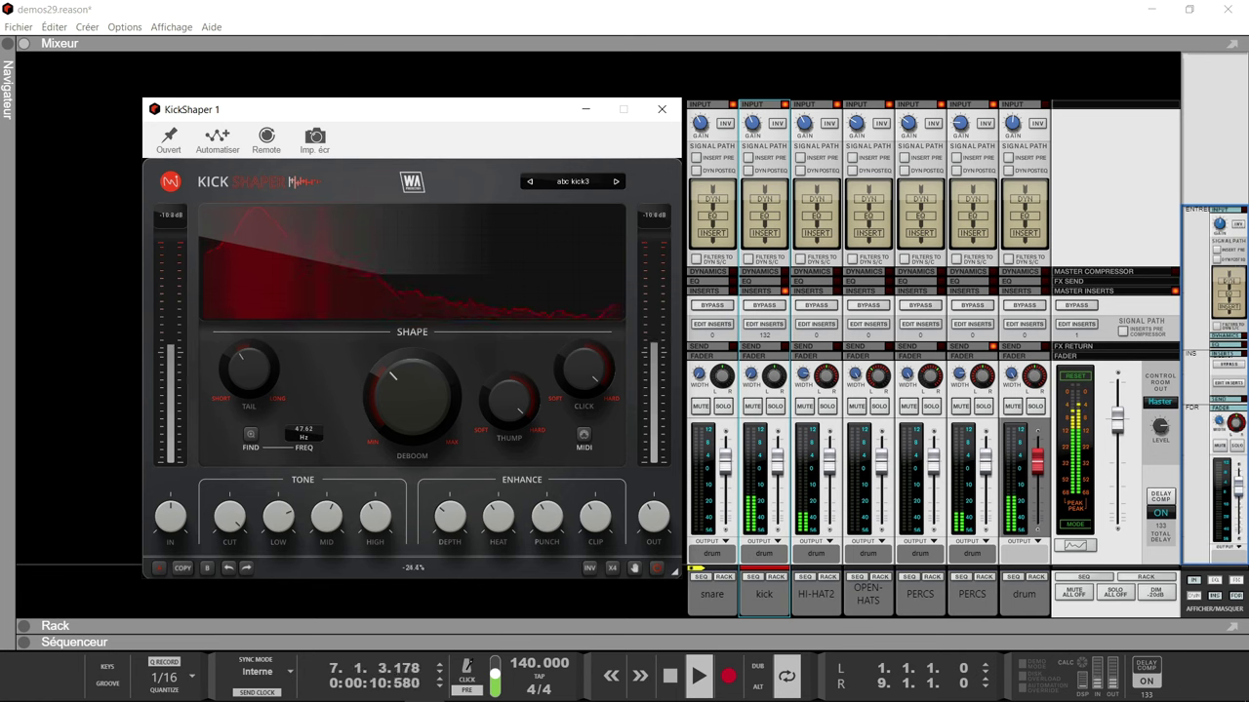
{"action": "left_click_drag", "start_coordinate": [508, 400], "coordinate": [509, 415]}
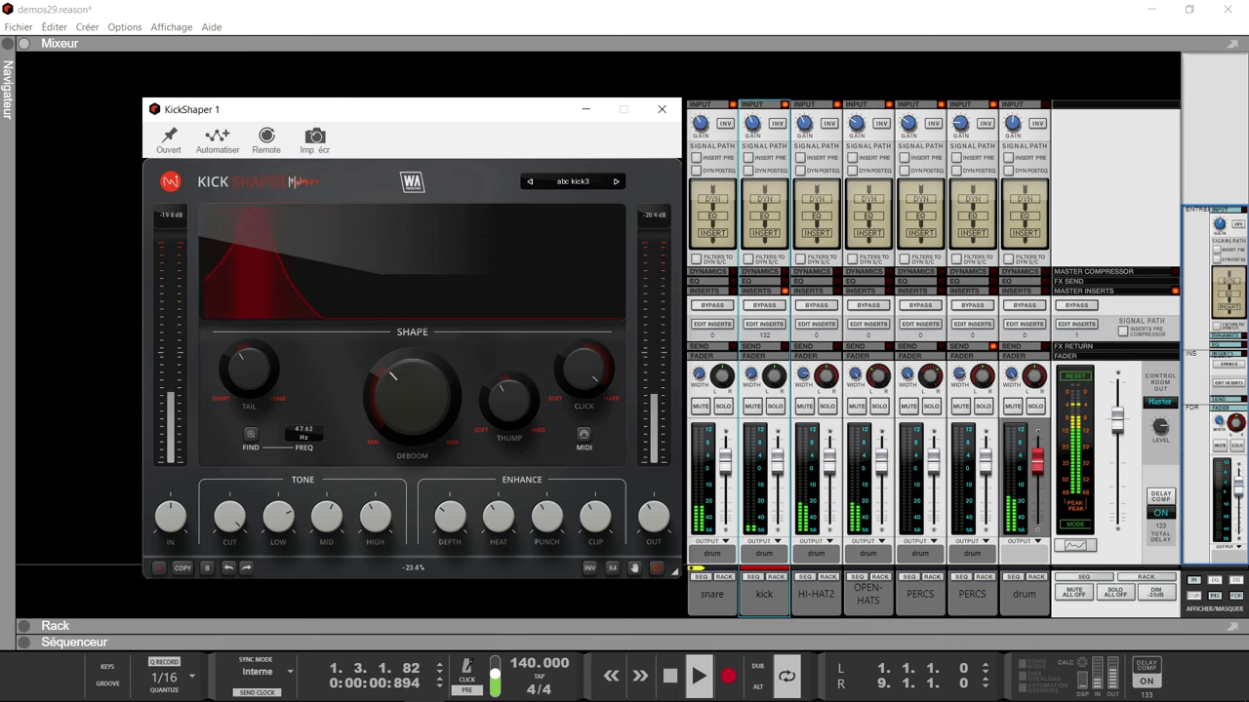
{"action": "left_click_drag", "start_coordinate": [585, 376], "coordinate": [586, 398]}
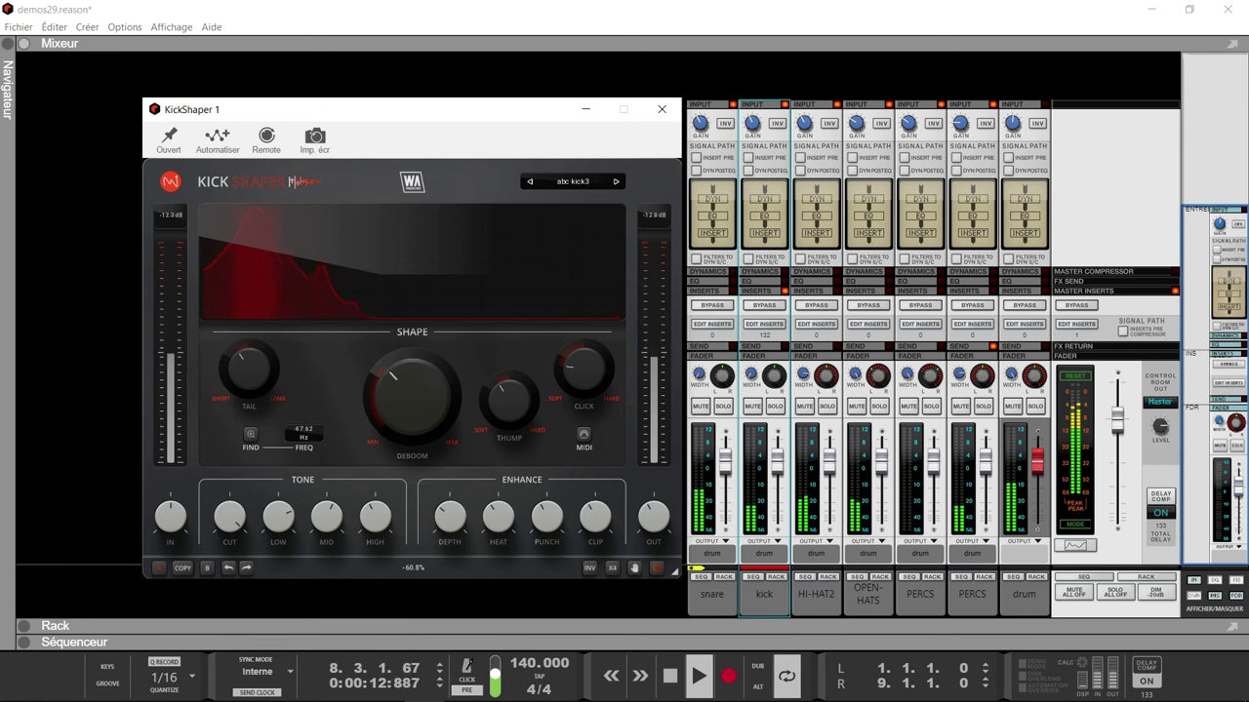
{"action": "left_click_drag", "start_coordinate": [432, 413], "coordinate": [432, 393]}
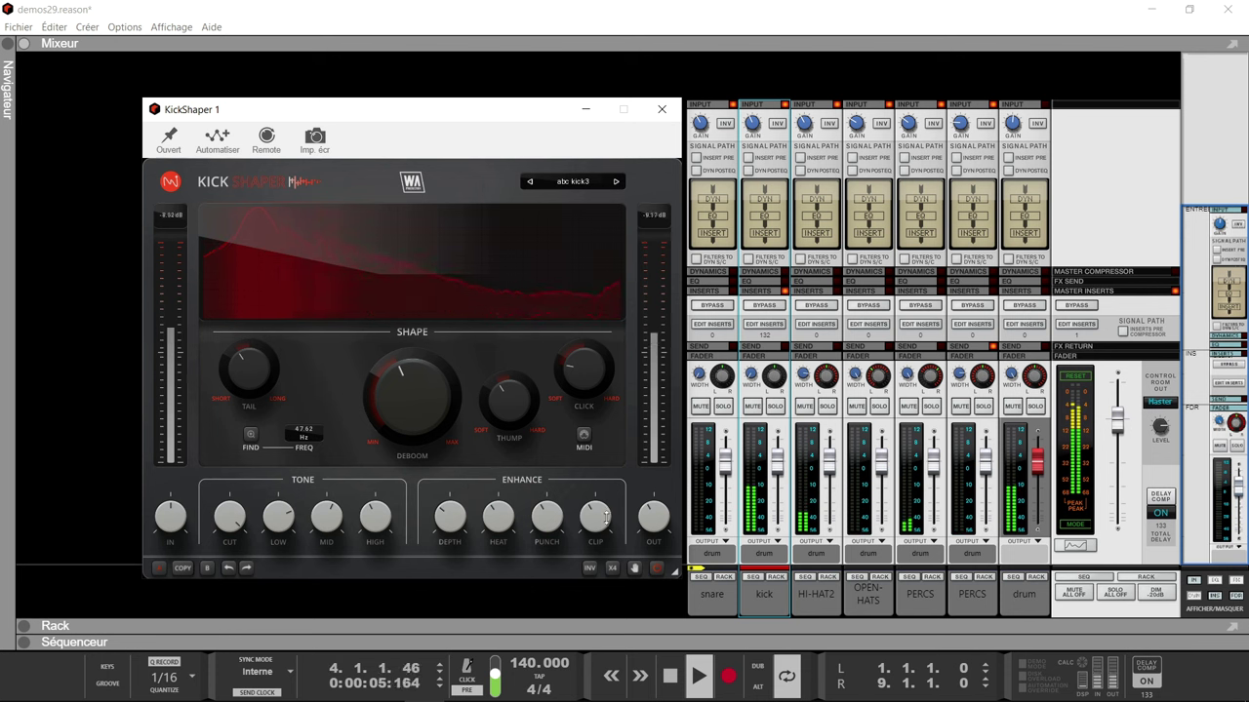
Set Clip to about 54.4% in the Enhance section and raise Punch by ear
{"action": "left_click_drag", "start_coordinate": [595, 516], "coordinate": [595, 496]}
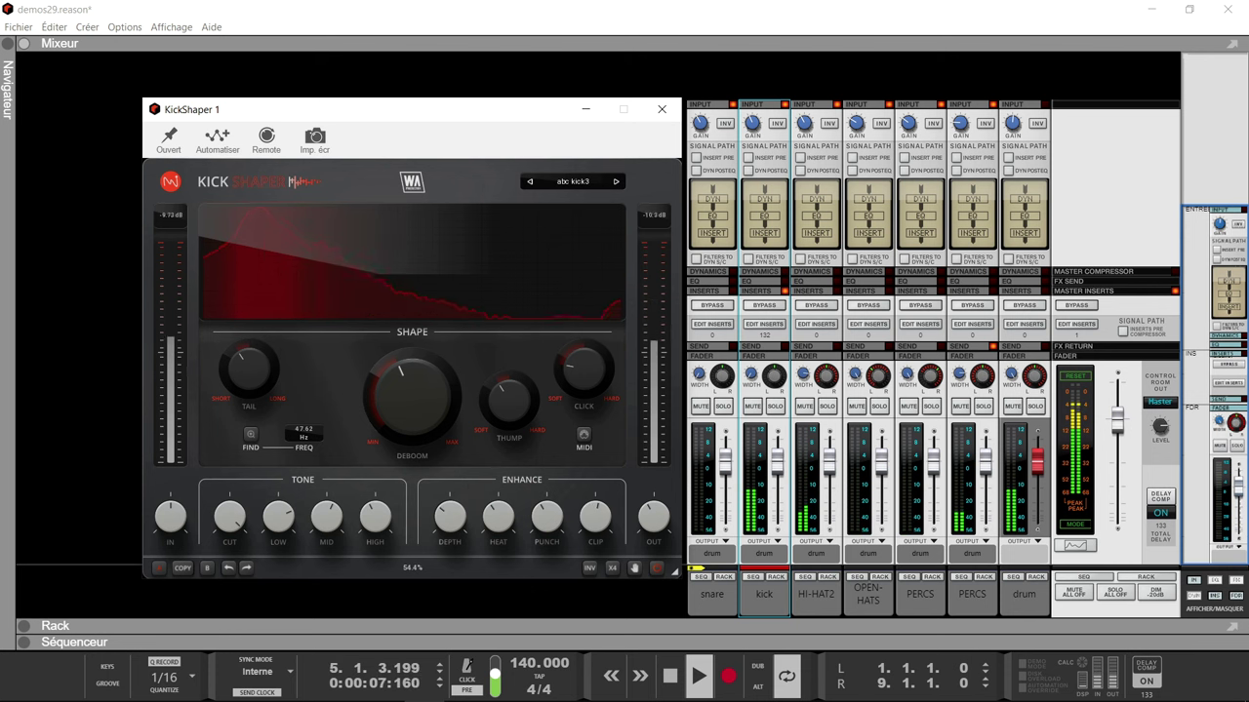
{"action": "left_click_drag", "start_coordinate": [547, 516], "coordinate": [546, 458]}
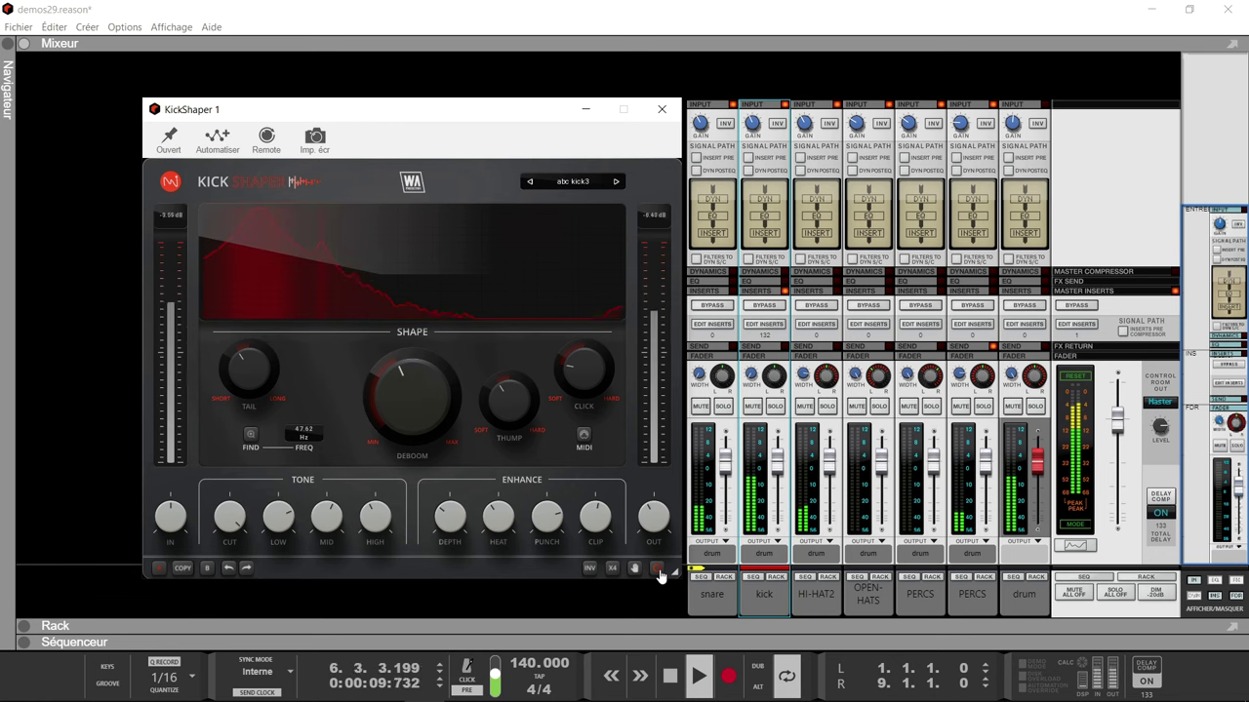
Go over KickShaper's invert and A/B comparison options and stop the drum loop's playback
{"action": "left_click", "coordinate": [588, 569]}
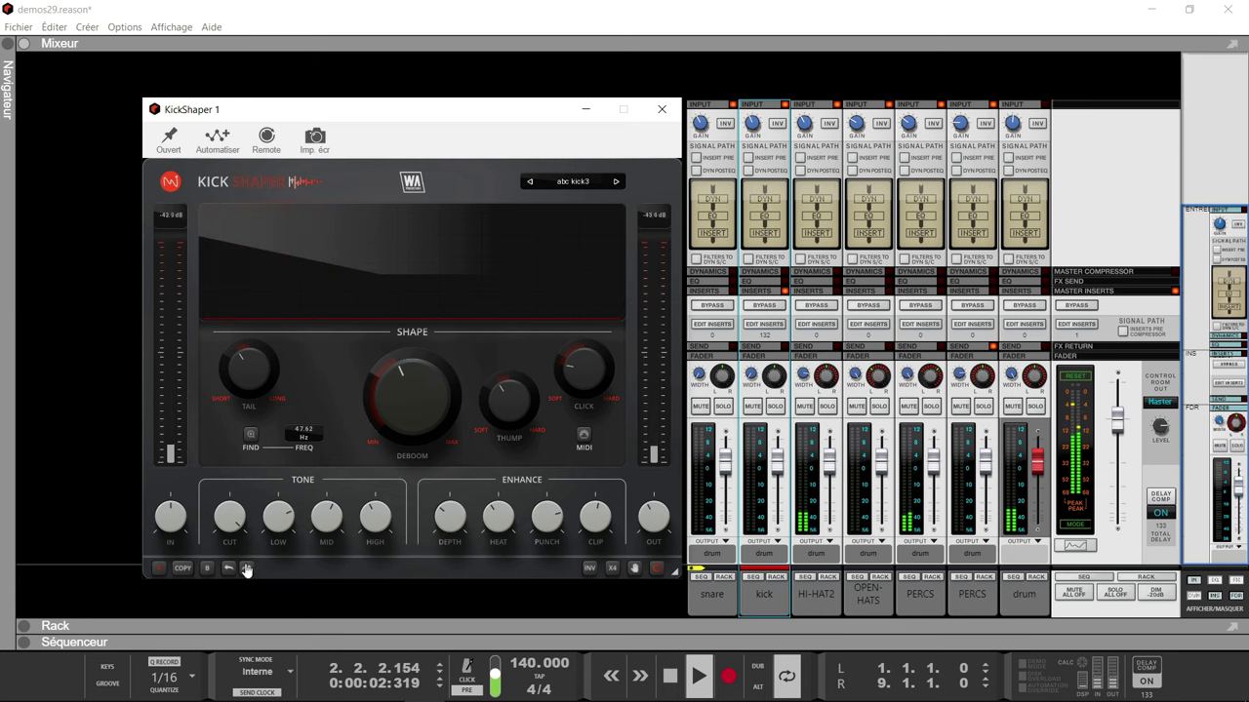
{"action": "left_click", "coordinate": [207, 567]}
{"action": "left_click", "coordinate": [157, 570]}
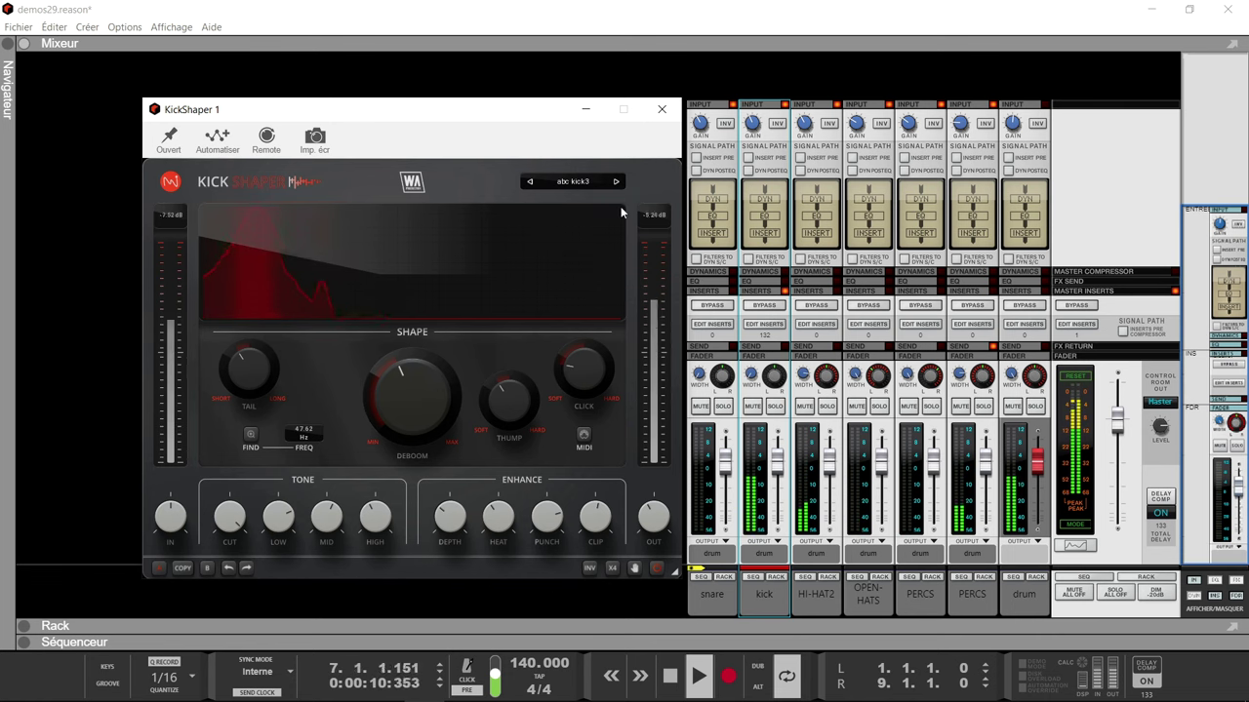
{"action": "key", "text": "space"}
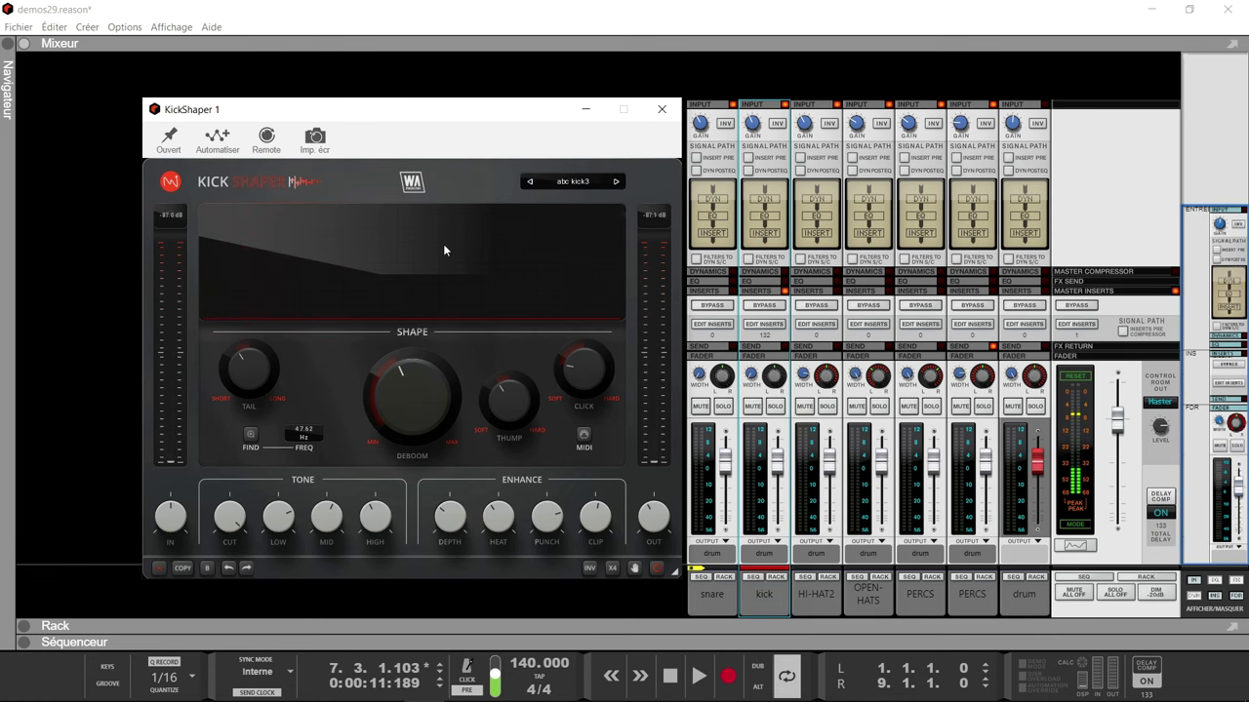